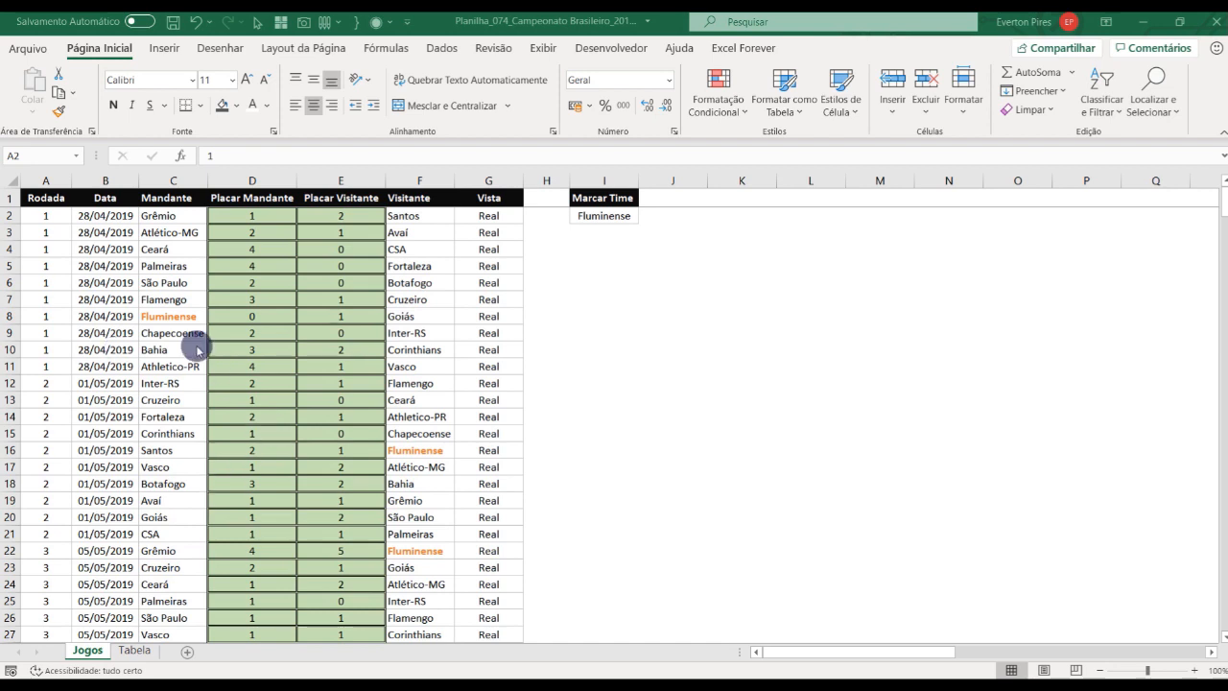
Compare the match scores on the Jogos sheet with the championship standings on the Tabela sheet
click(252, 350)
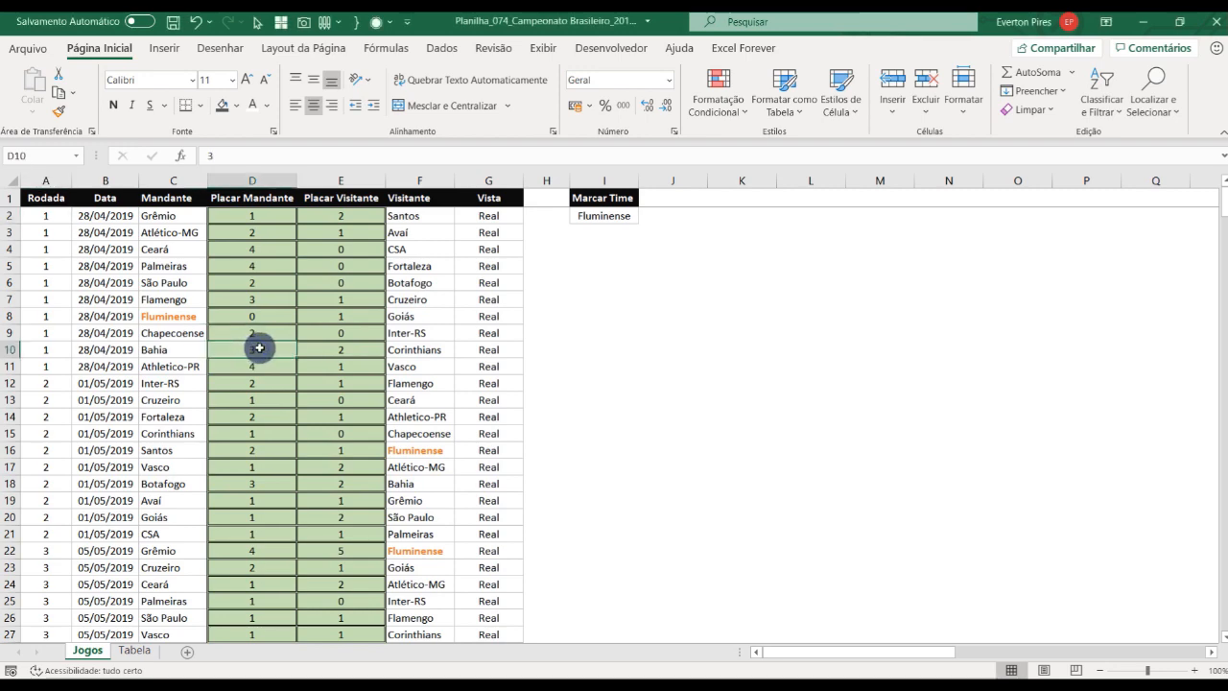
click(134, 651)
click(212, 347)
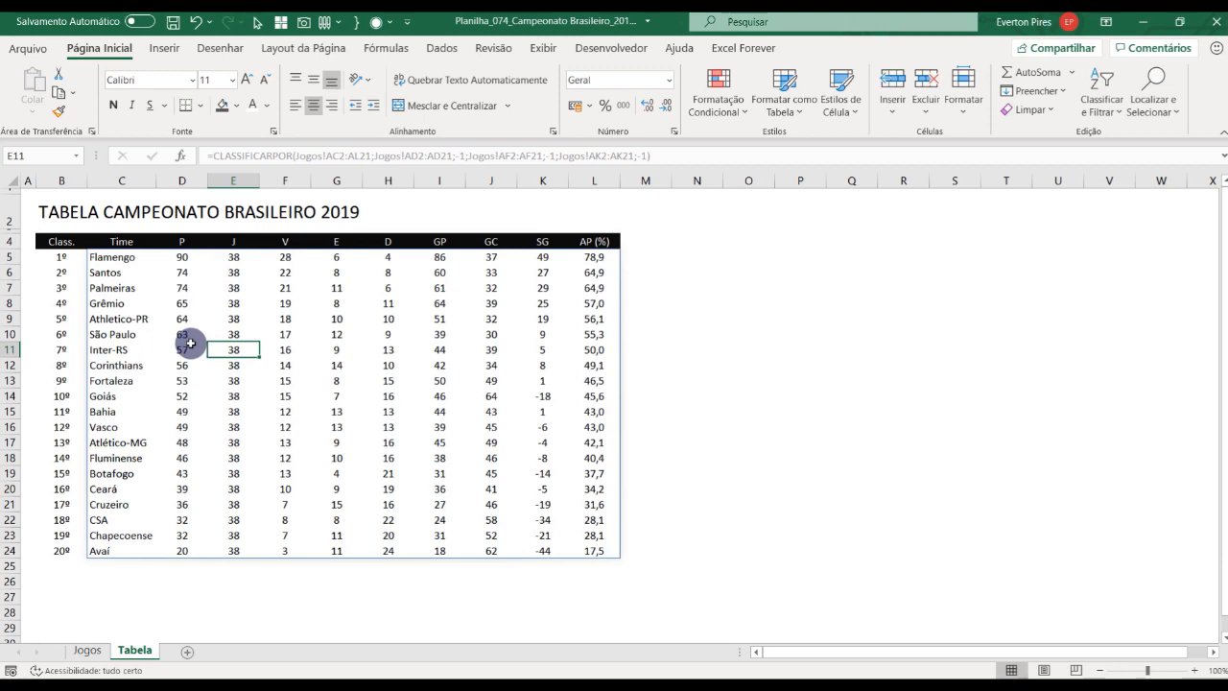
click(86, 651)
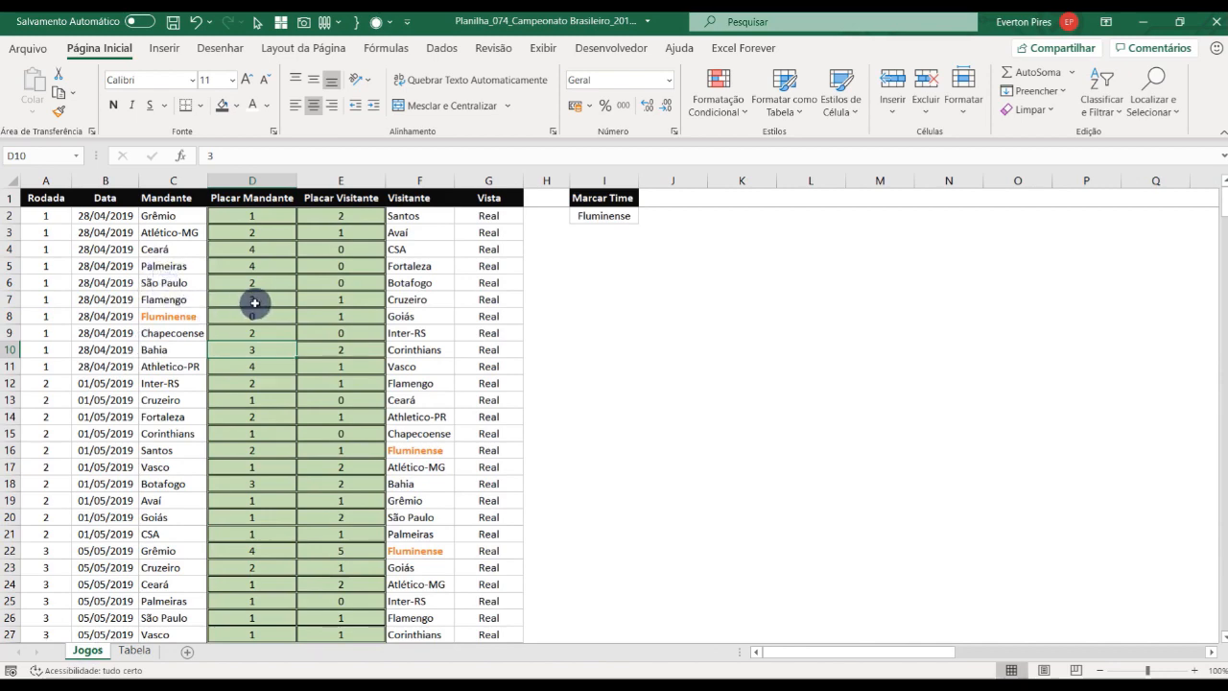
click(135, 651)
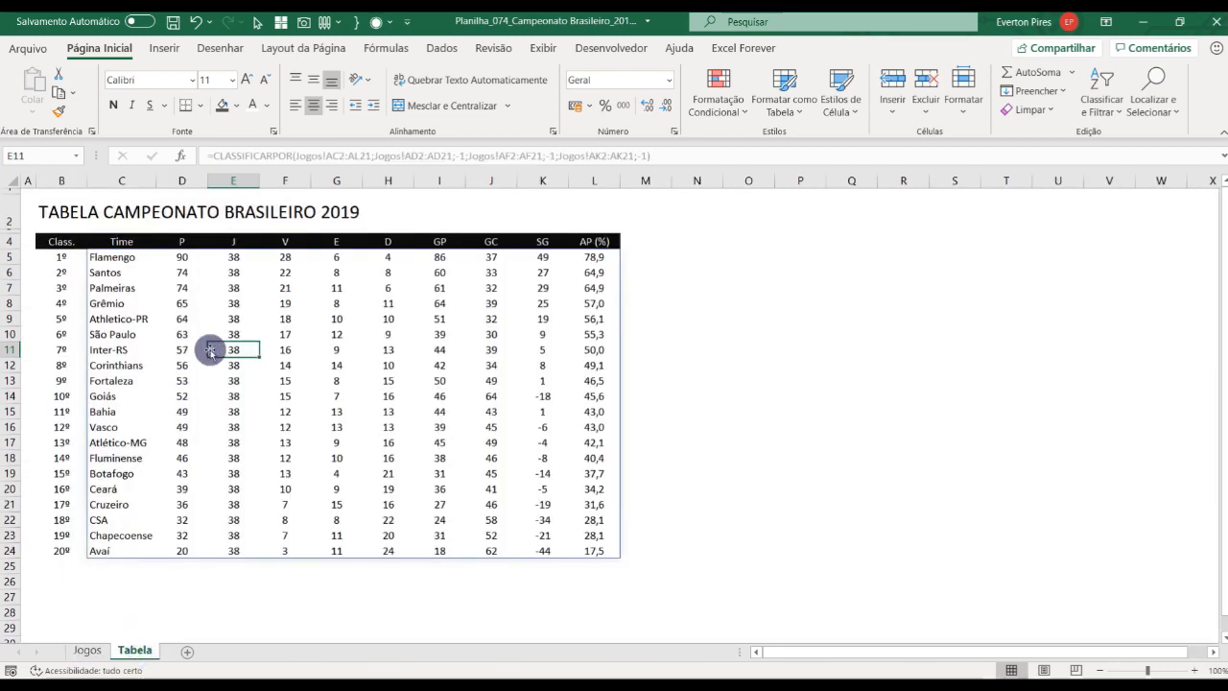
click(86, 651)
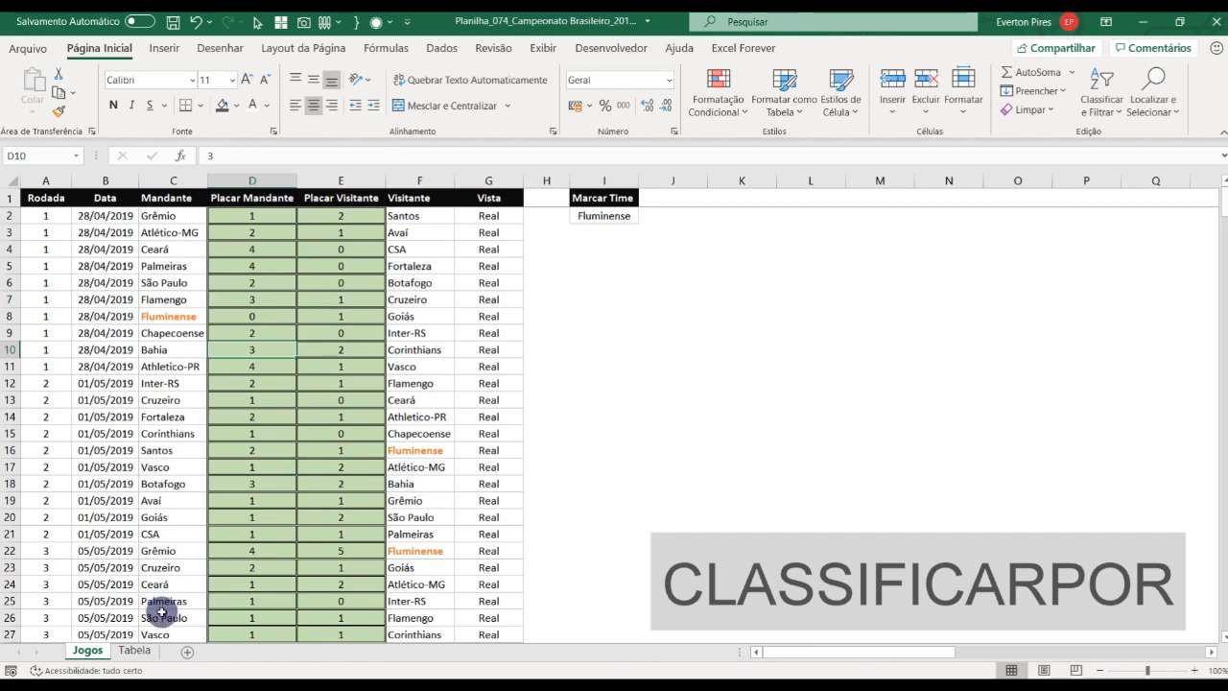
click(134, 650)
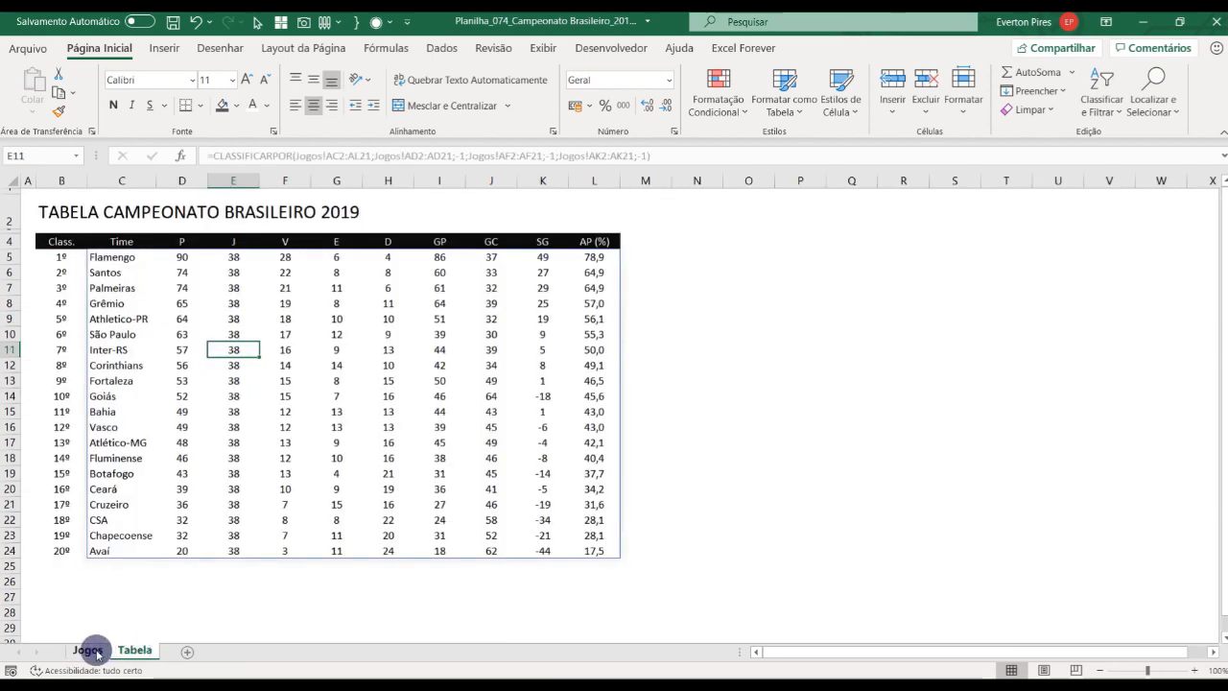
Examine the helper columns X to AL on the Jogos sheet, including the points per match and the P and AP (%) formulas
click(89, 650)
drag(902, 653, 1076, 657)
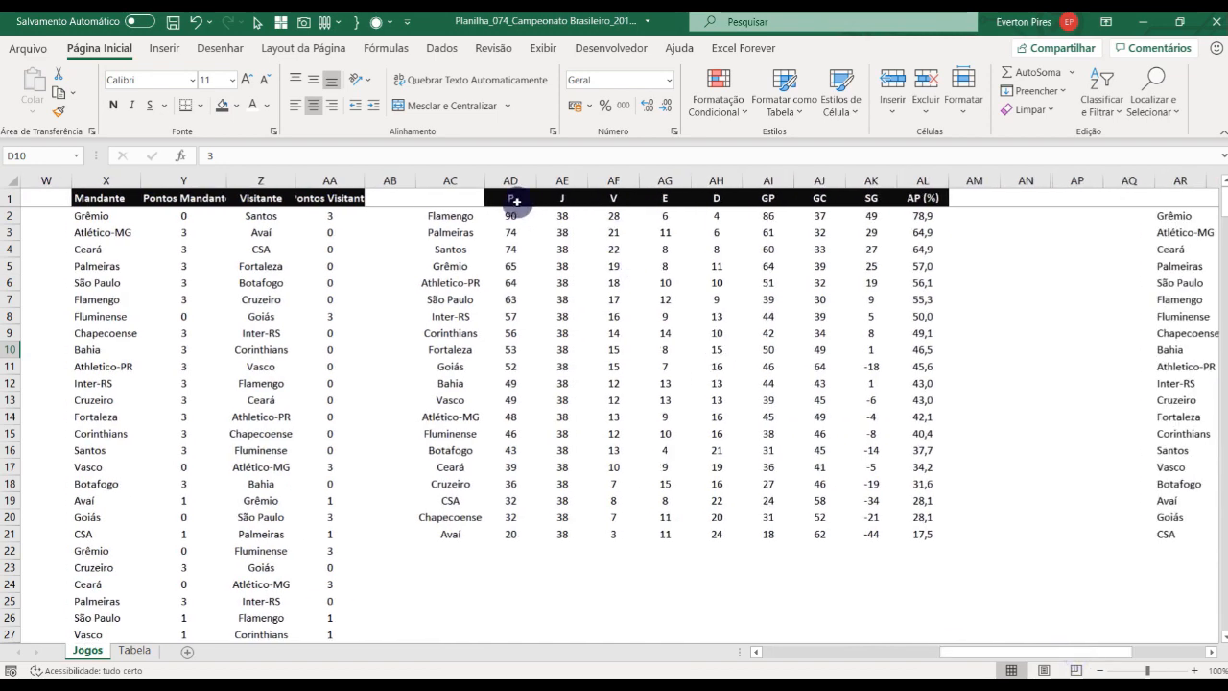
drag(461, 212, 501, 259)
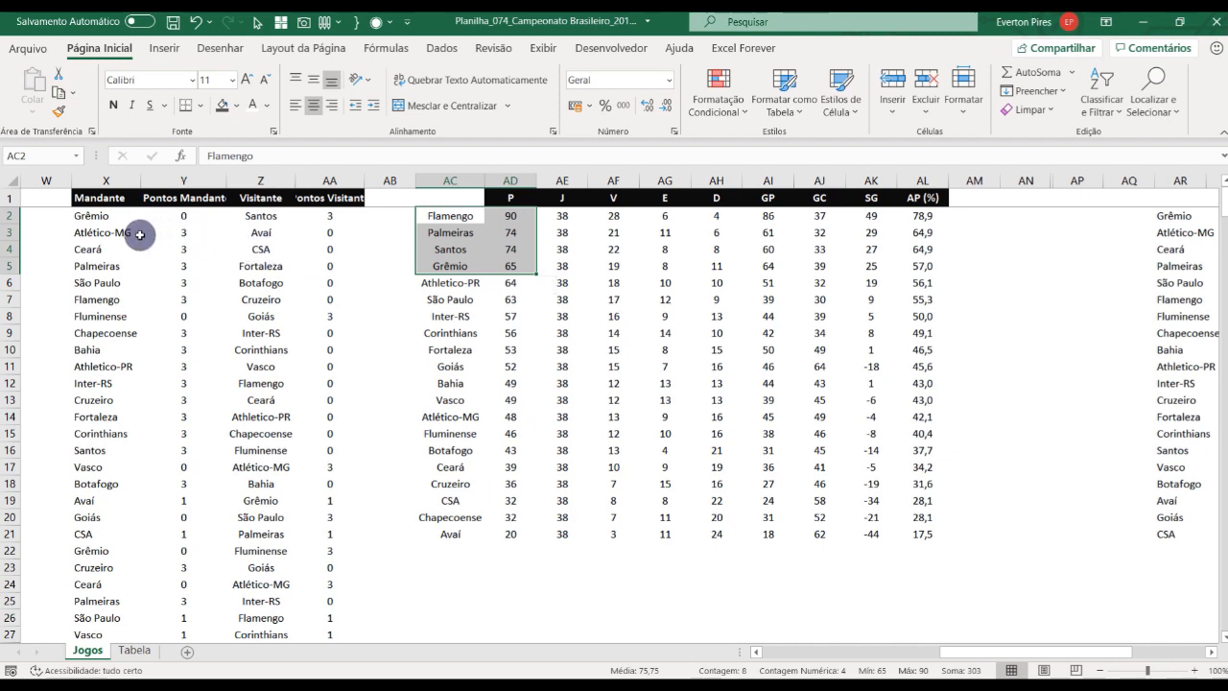
drag(130, 234, 353, 333)
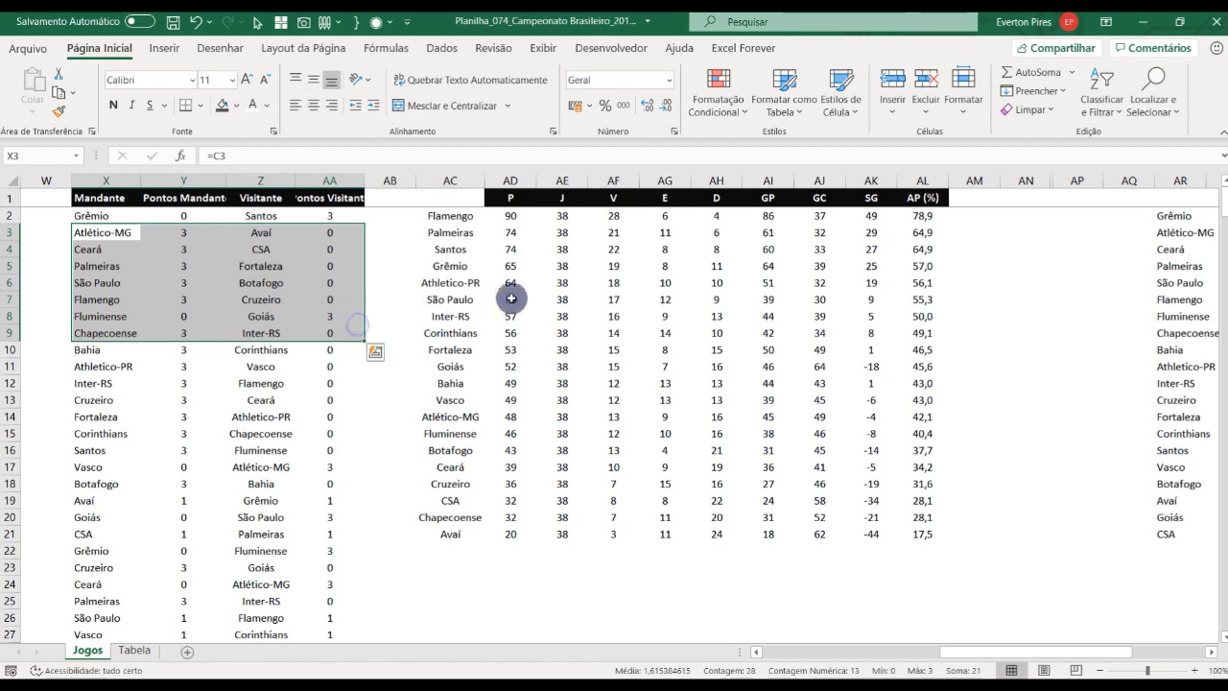
click(512, 269)
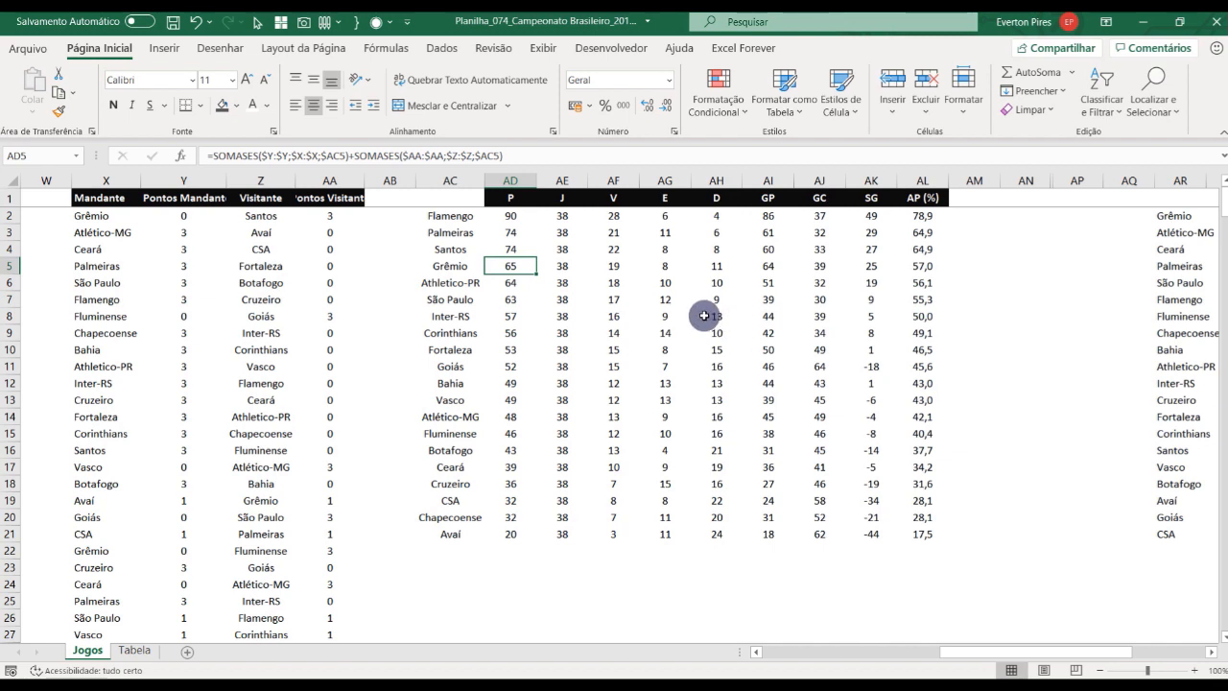
click(922, 232)
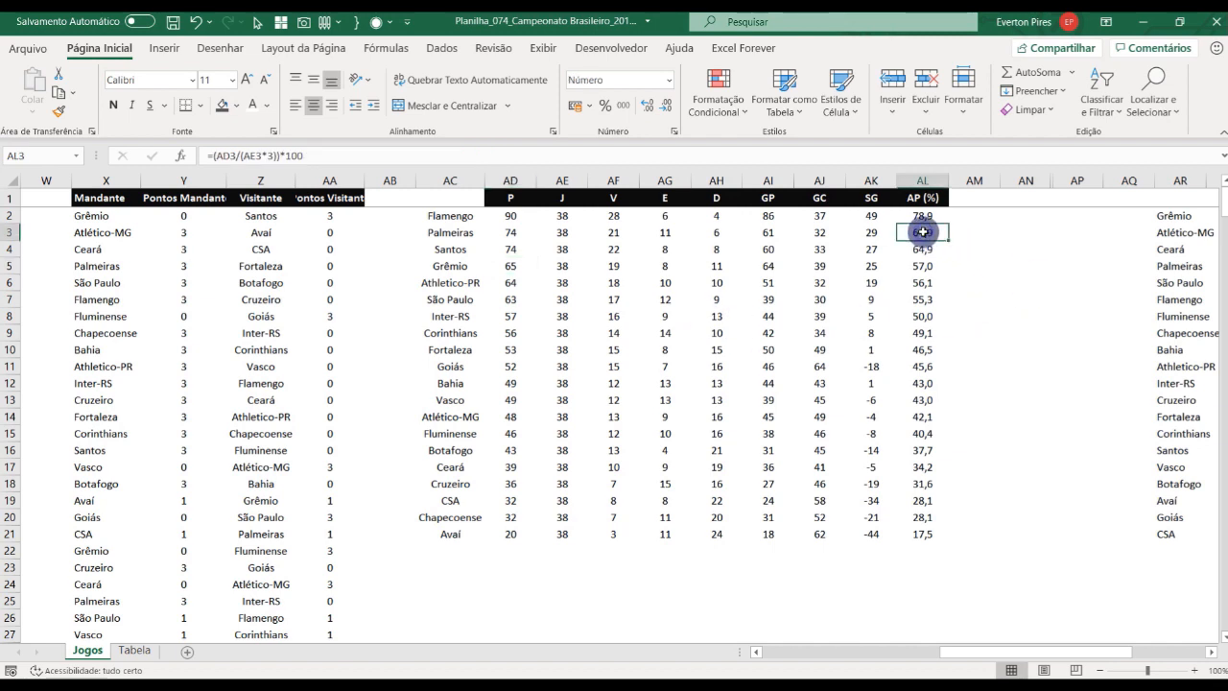
click(922, 331)
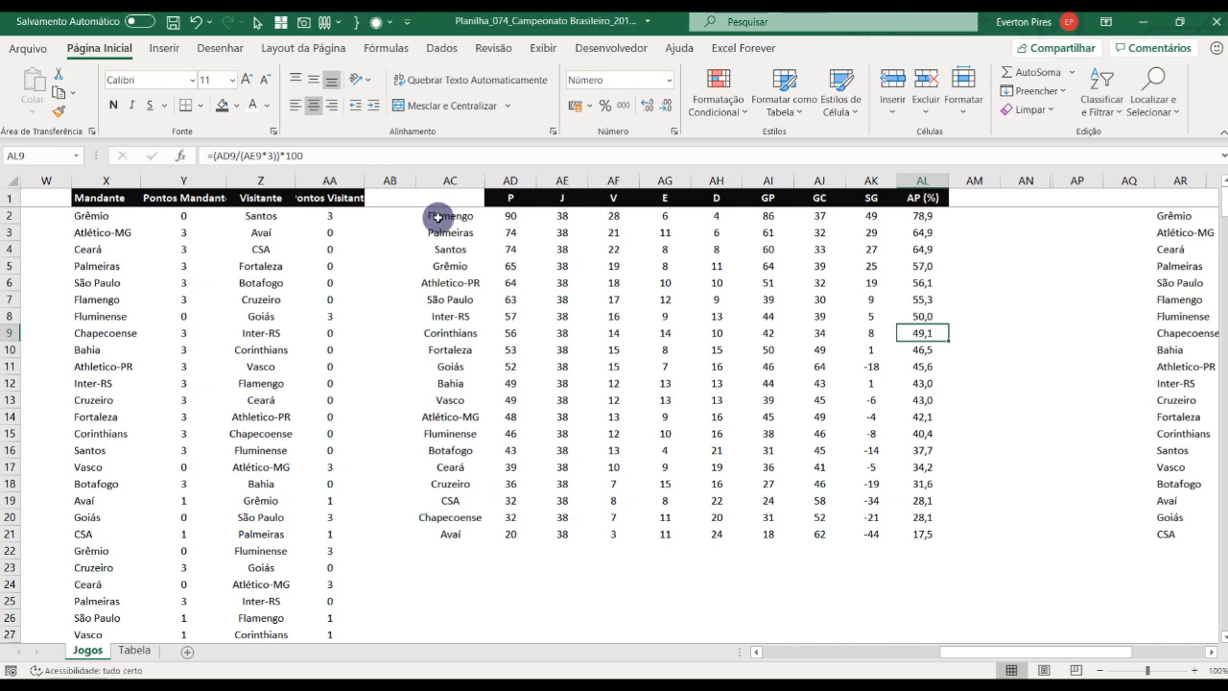
Try a custom sort of the team statistics in AC2:AL21 by P from largest to smallest, with two extra empty levels
drag(442, 217, 941, 532)
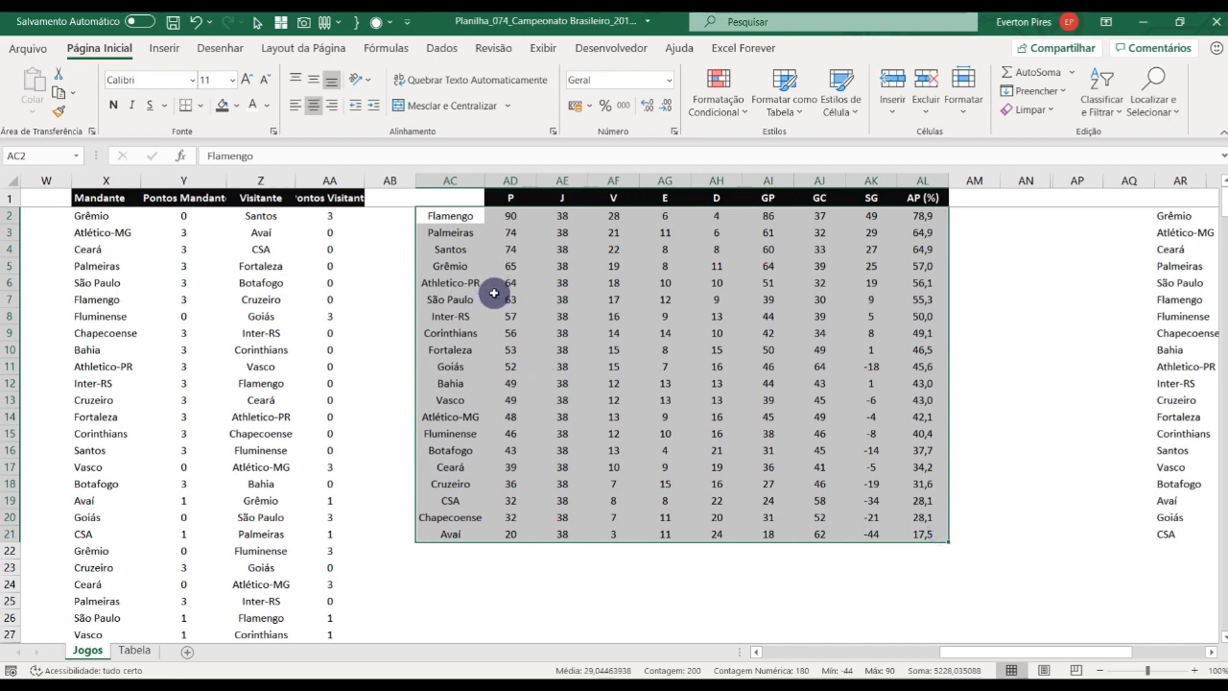
mouse_move(965, 653)
mouse_down()
mouse_move(640, 663)
mouse_move(950, 660)
mouse_up()
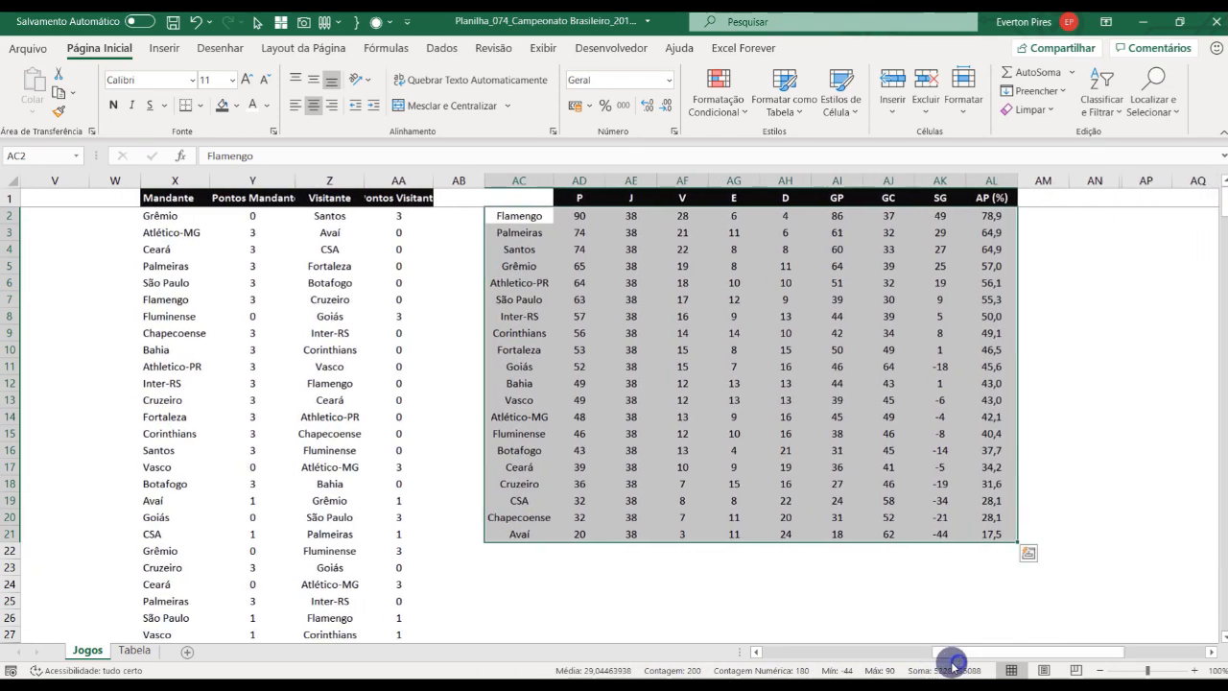
click(442, 48)
click(490, 87)
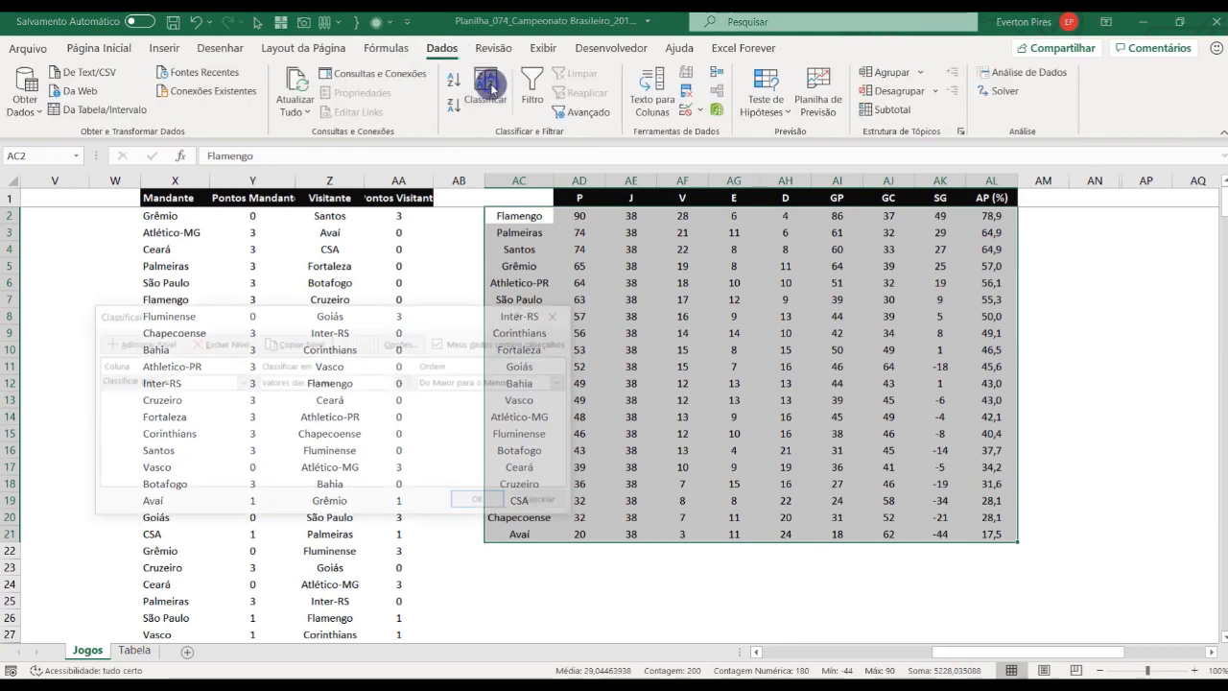
drag(397, 320, 462, 359)
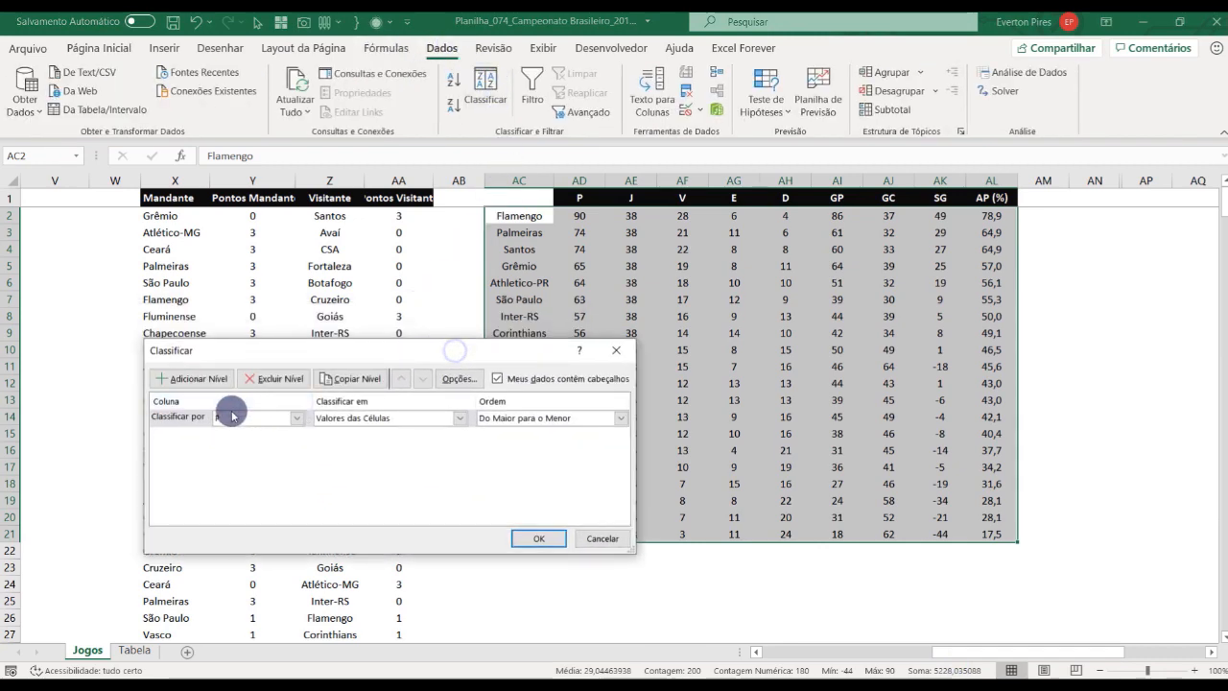
click(206, 377)
click(206, 377)
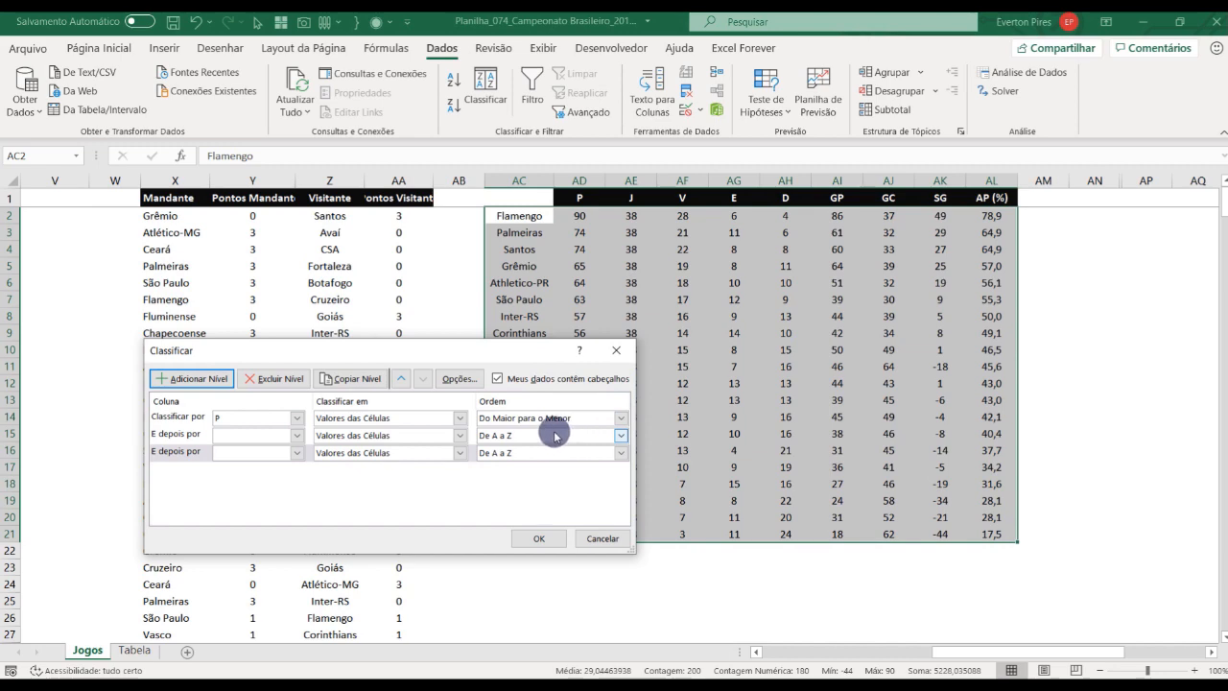
click(564, 537)
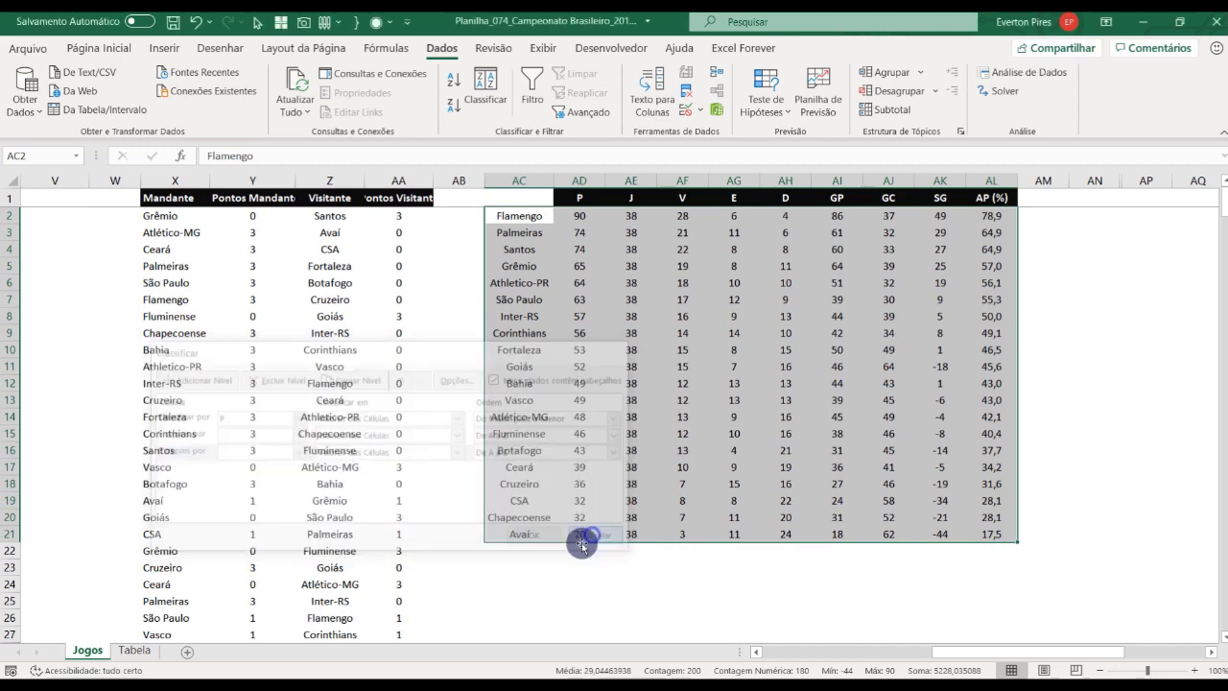
Review the match list and the team statistics on the Jogos sheet against the ranked table on the Tabela sheet
drag(933, 655, 746, 653)
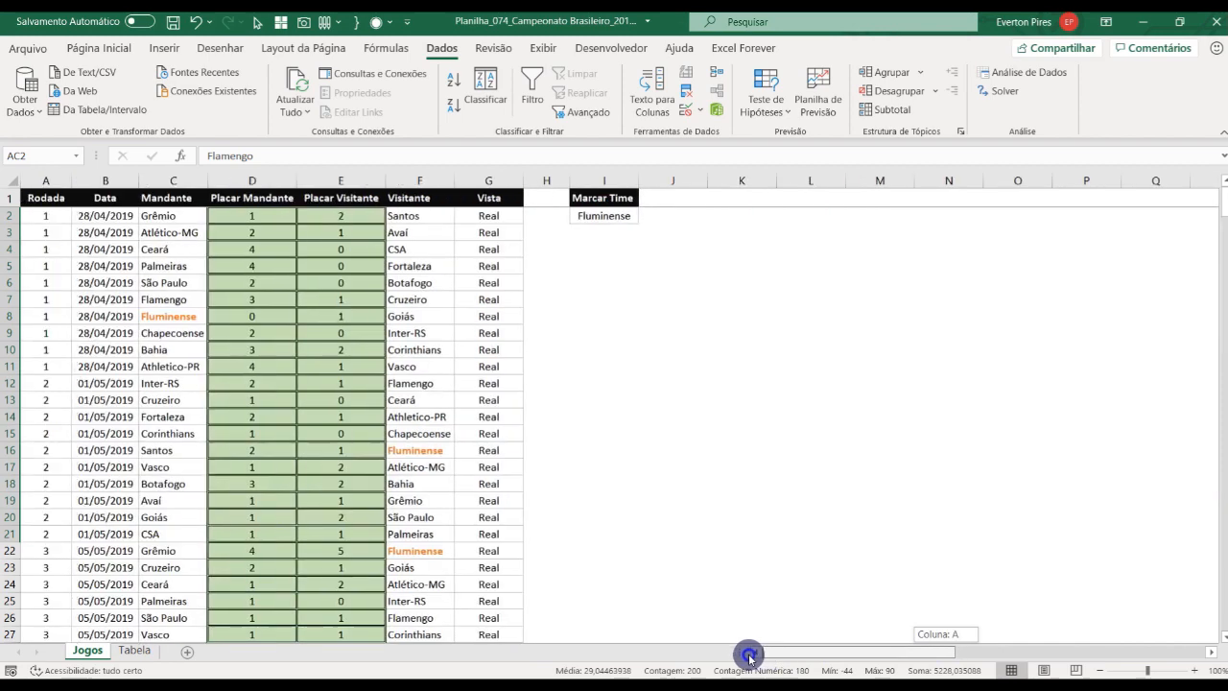
click(132, 649)
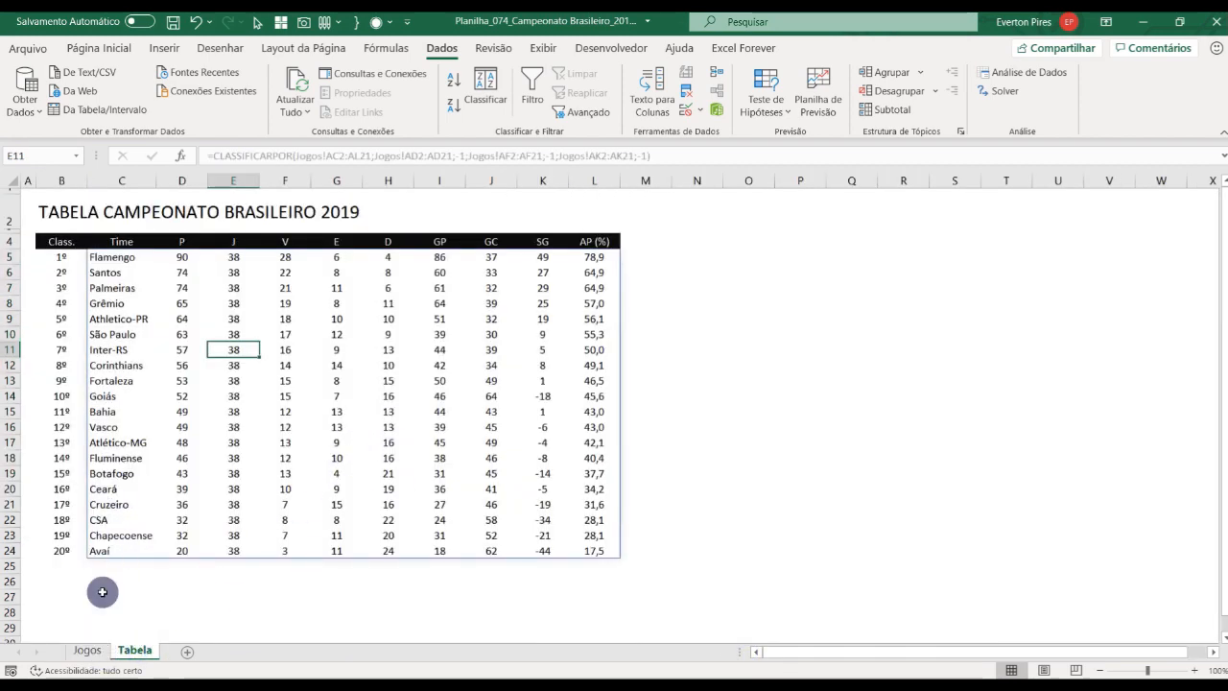
click(88, 649)
drag(850, 658, 1007, 647)
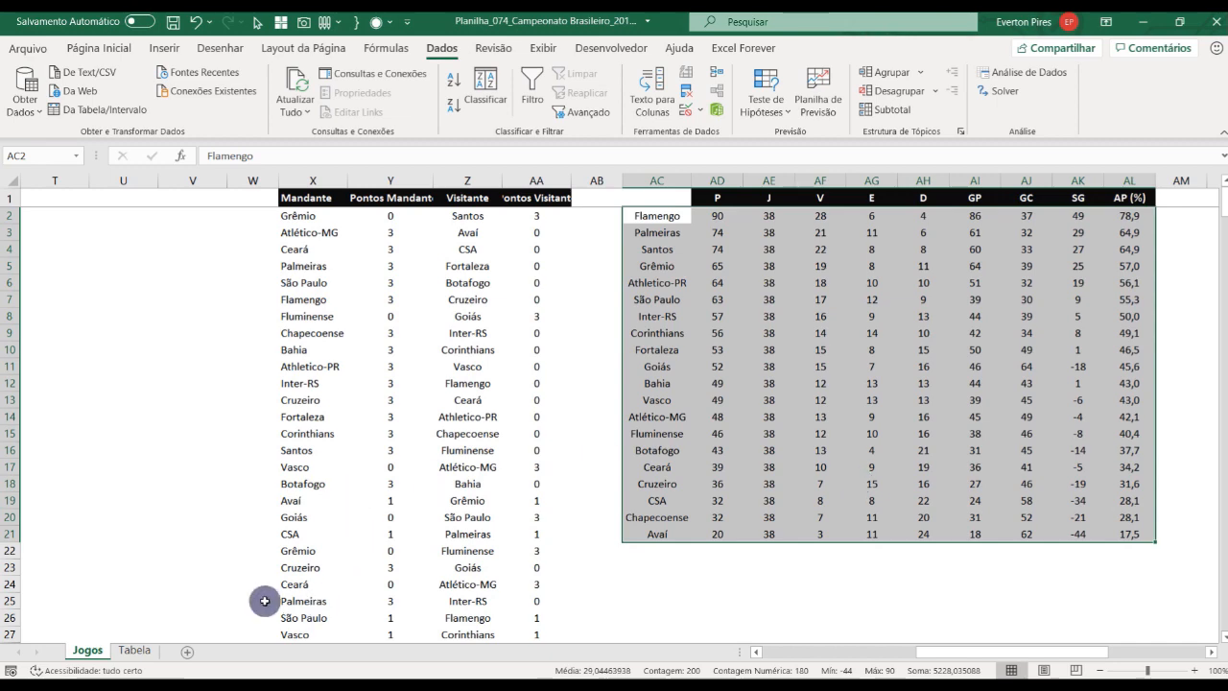
click(133, 651)
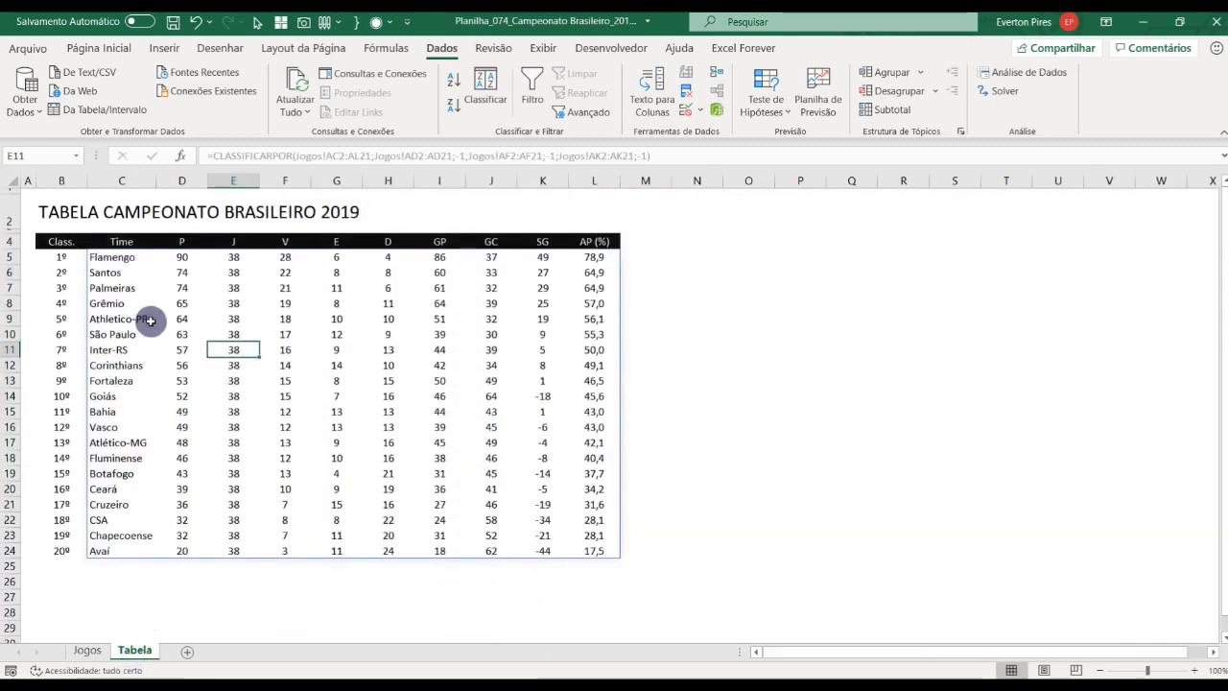
click(91, 652)
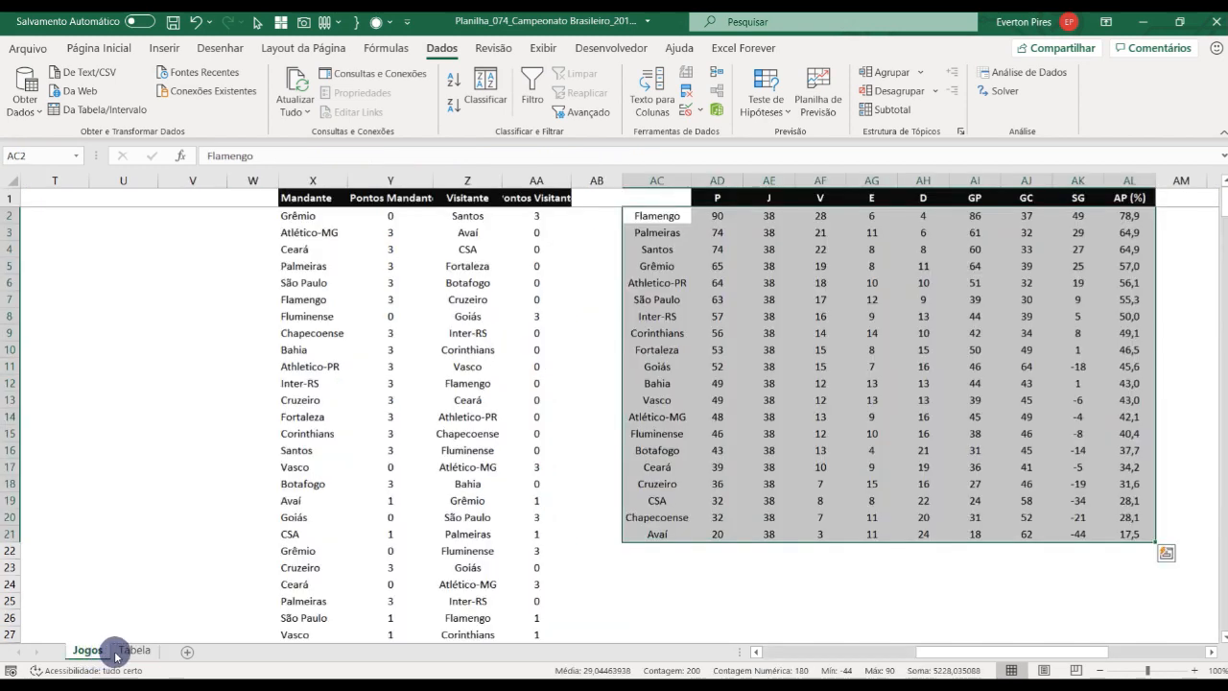
Open the custom sort settings for the team statistics in AC2:AL21, and close them without applying a sort
click(843, 582)
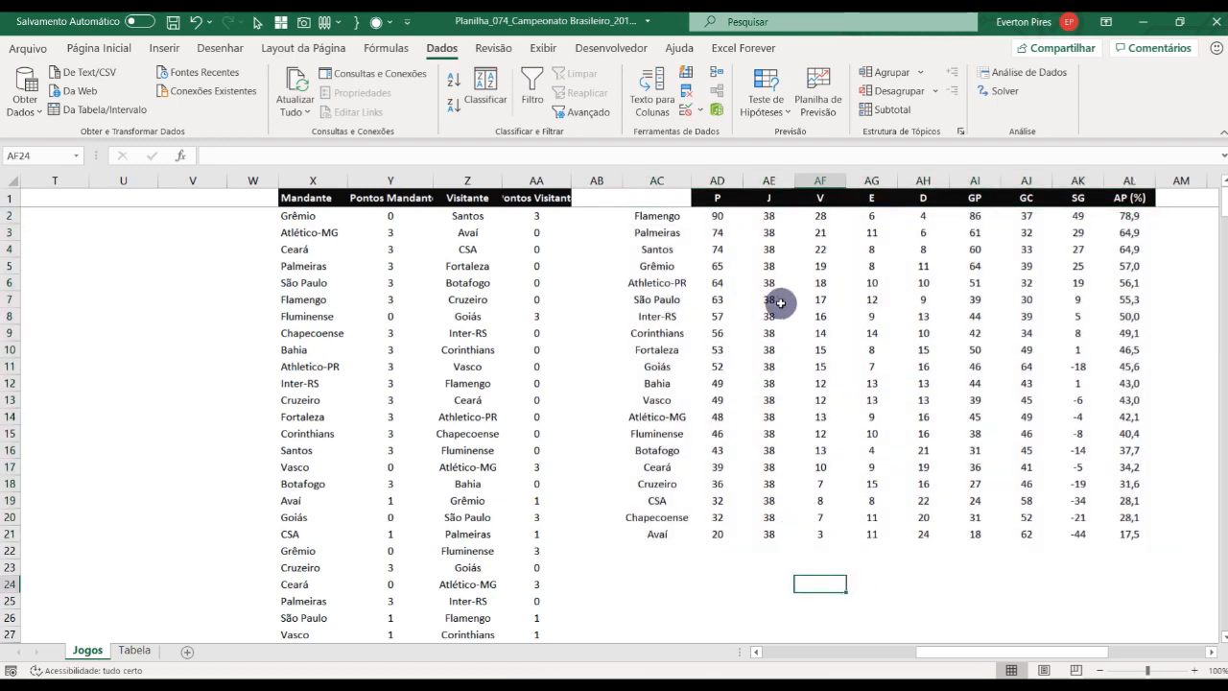
drag(648, 216, 1118, 534)
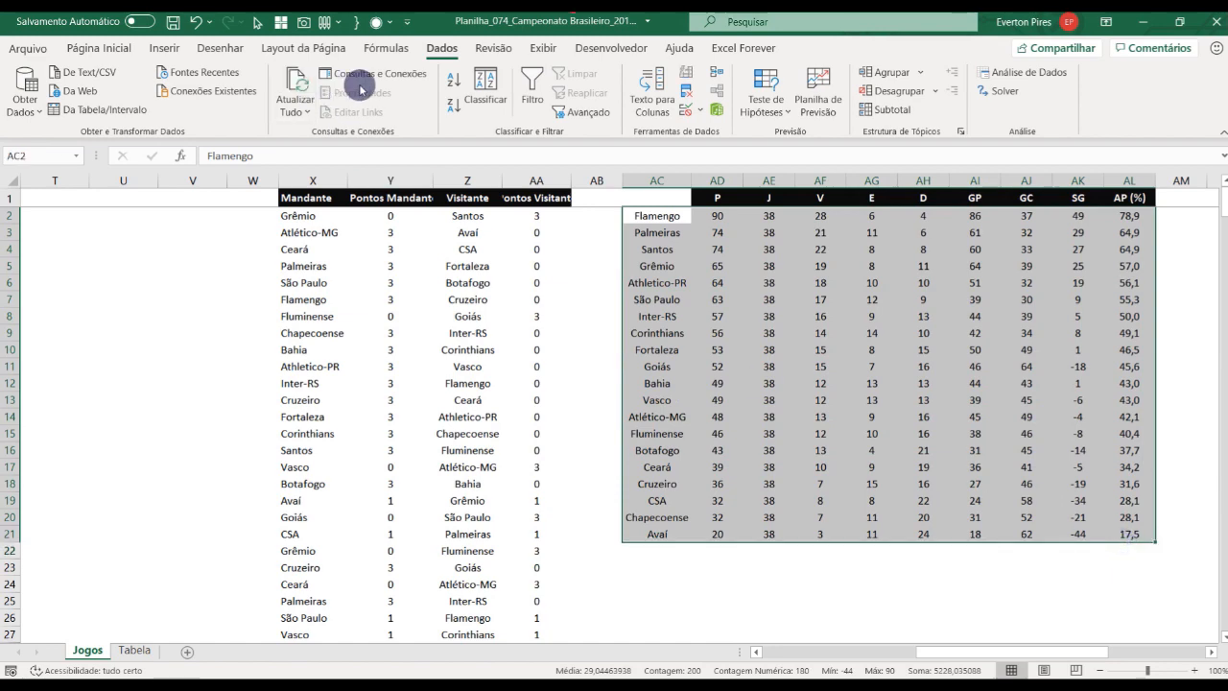
click(484, 88)
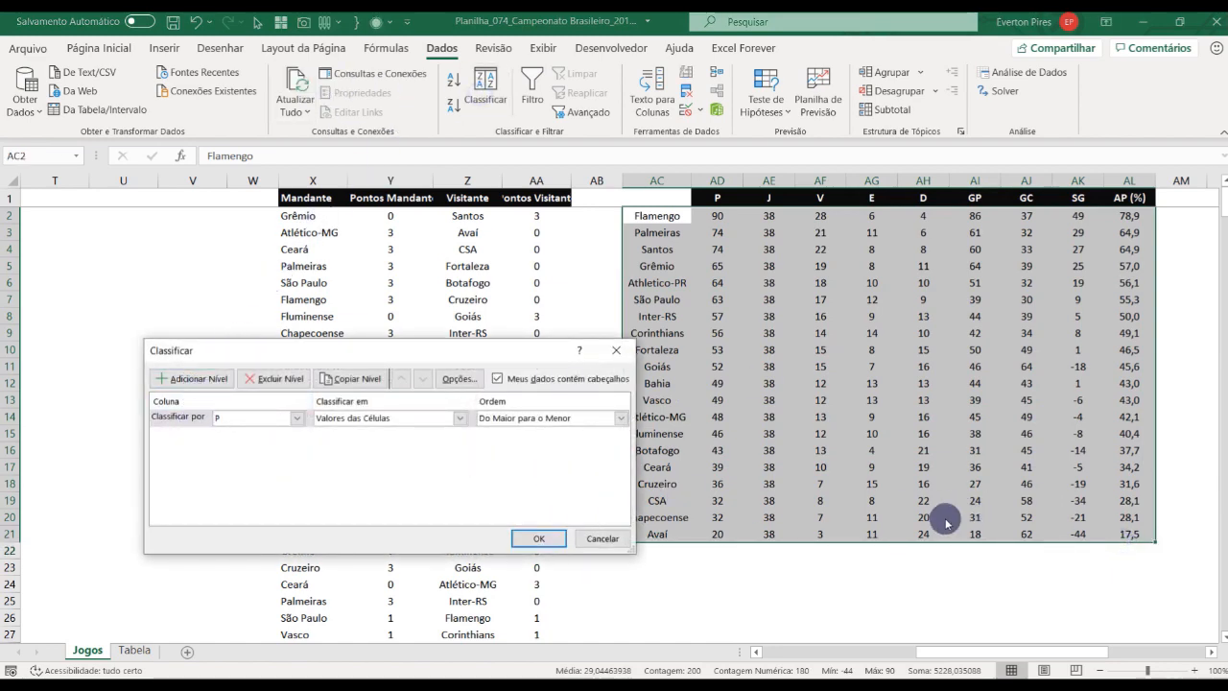
click(606, 541)
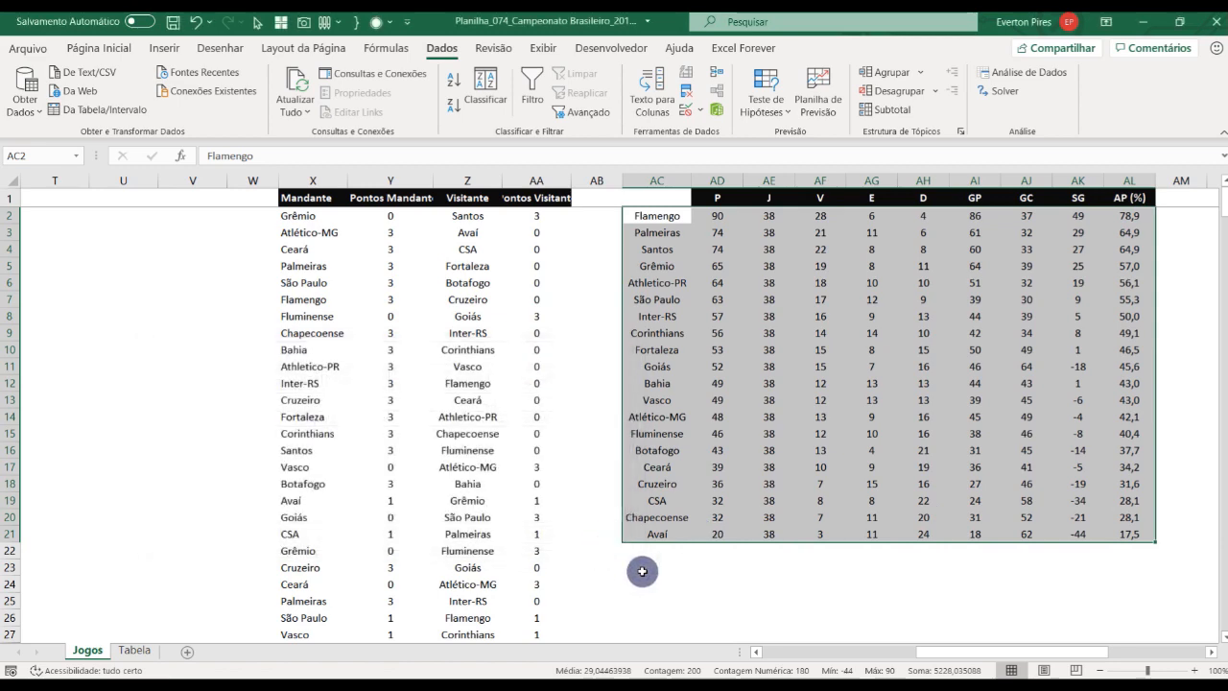
click(655, 568)
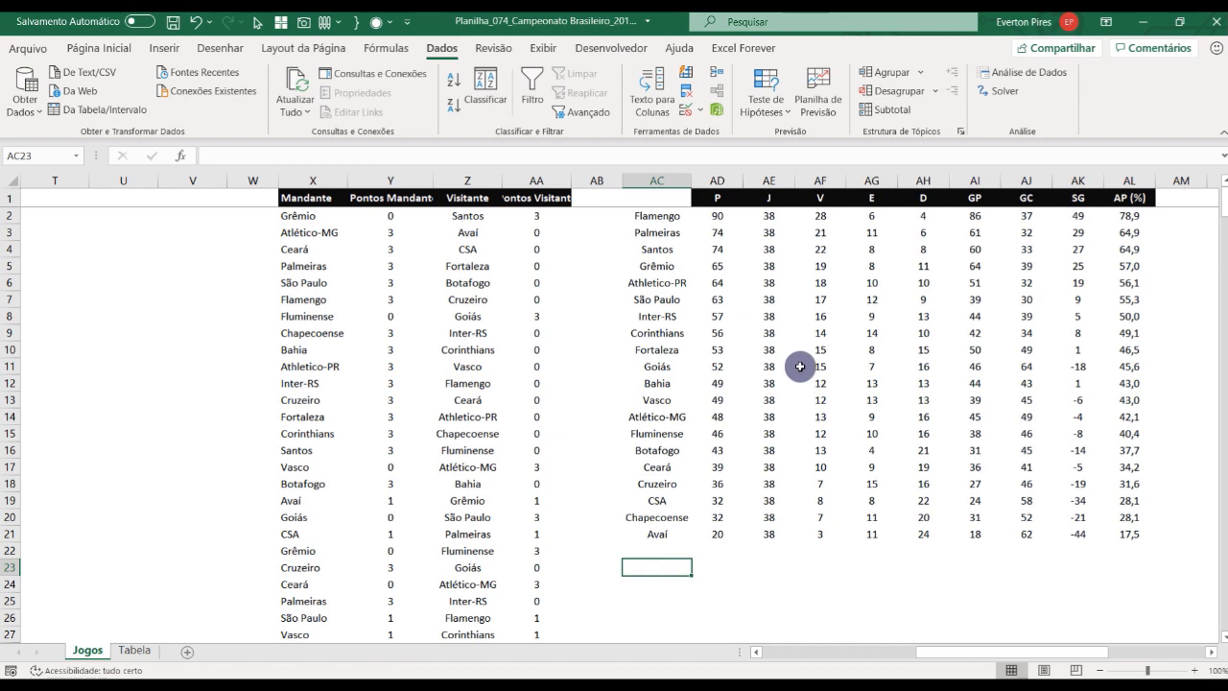
Inspect the formulas for match points, P, J, V and AP (%) on the Jogos sheet, and select the team statistics block
click(711, 237)
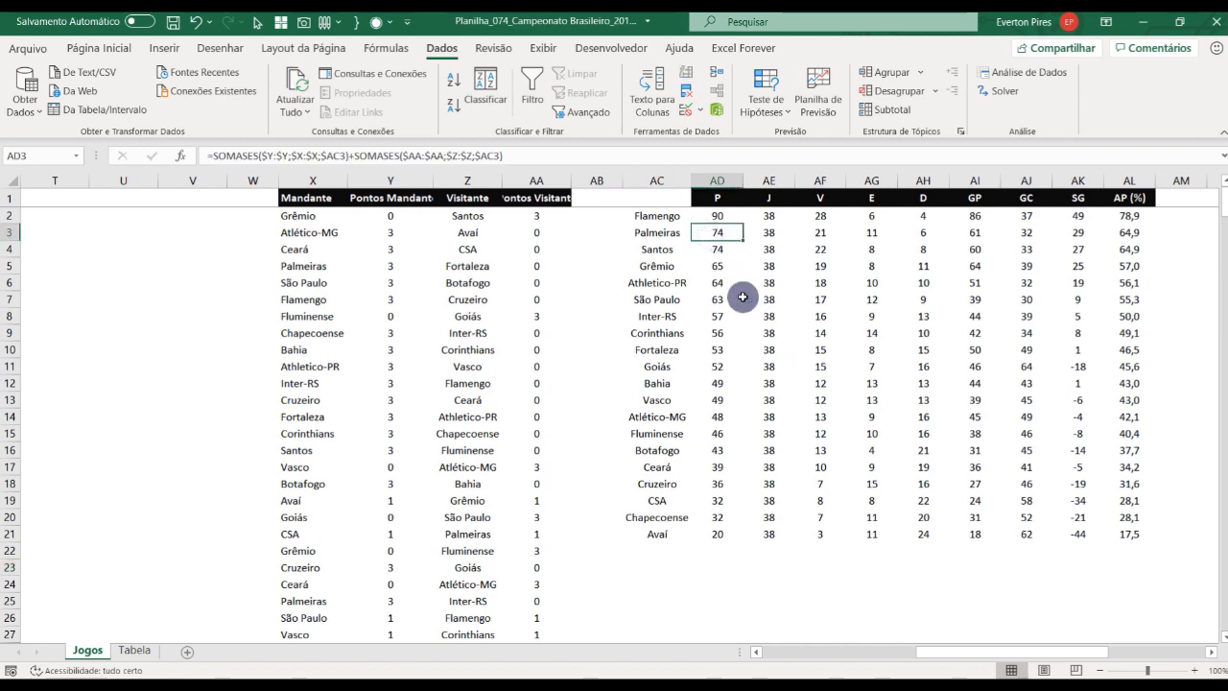
click(534, 250)
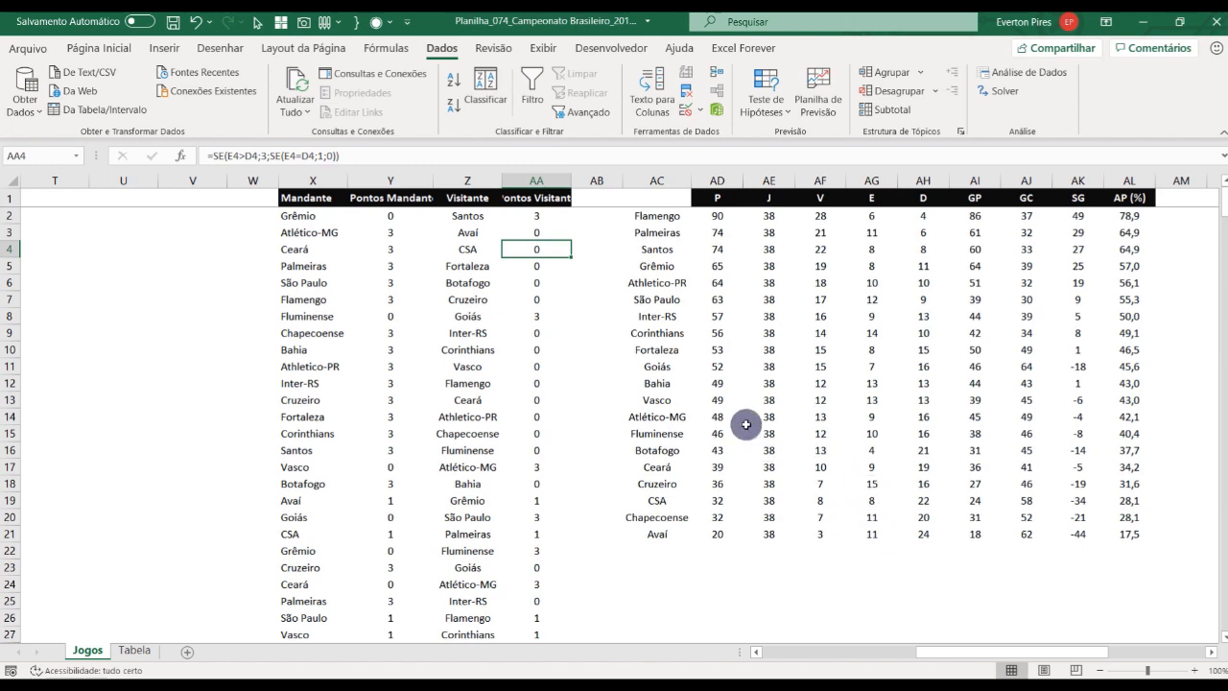
click(390, 266)
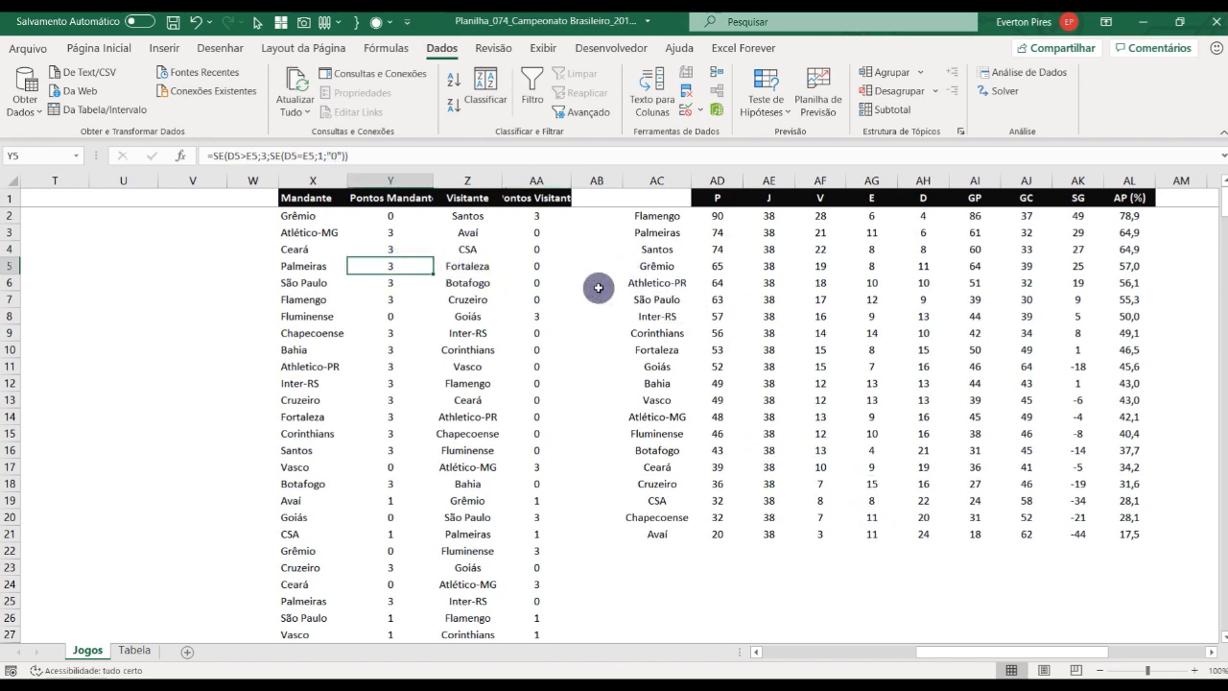
click(768, 261)
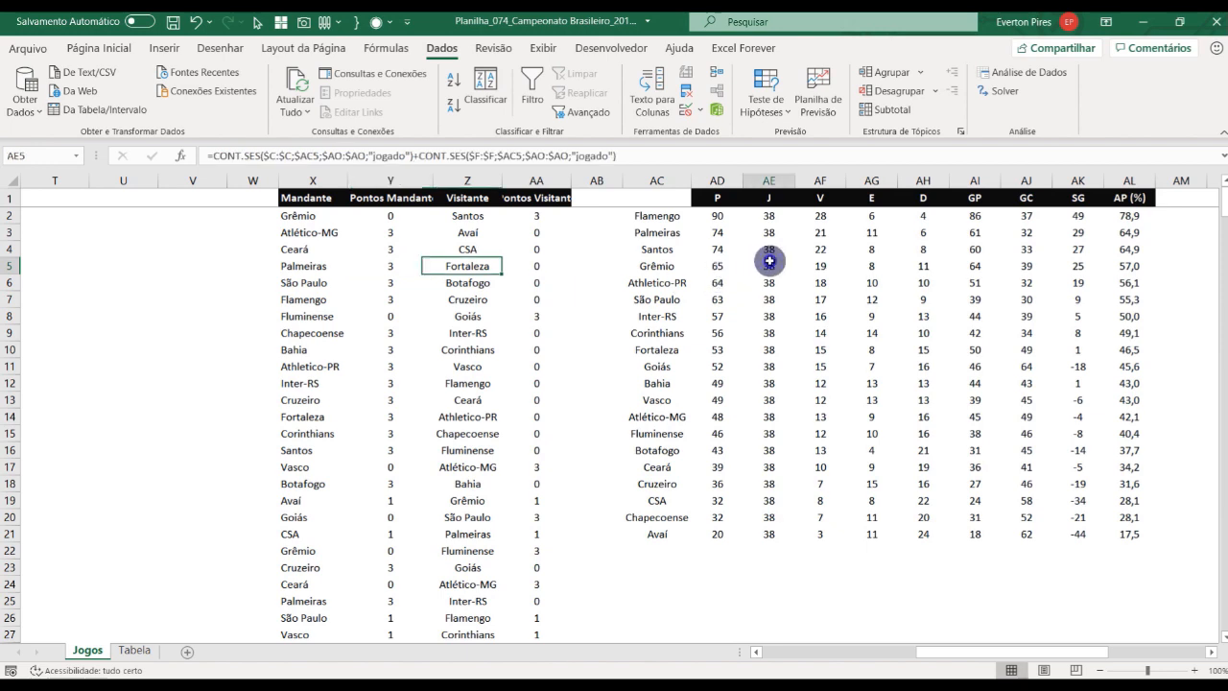
click(818, 249)
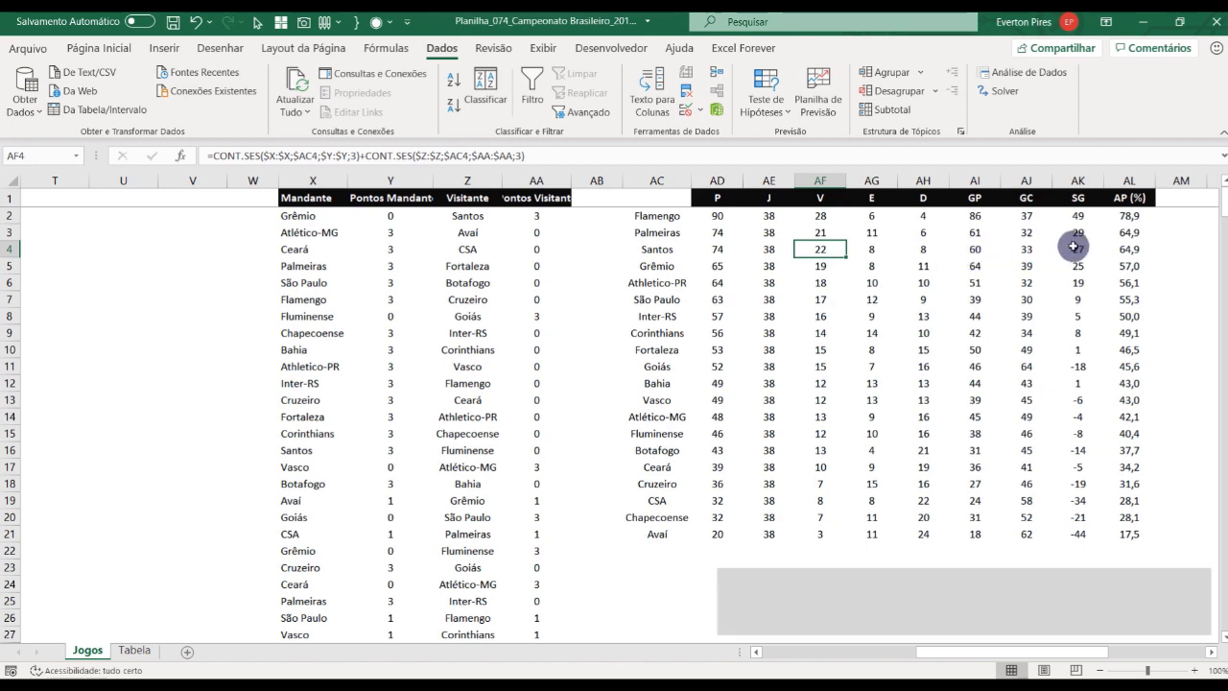
click(1123, 251)
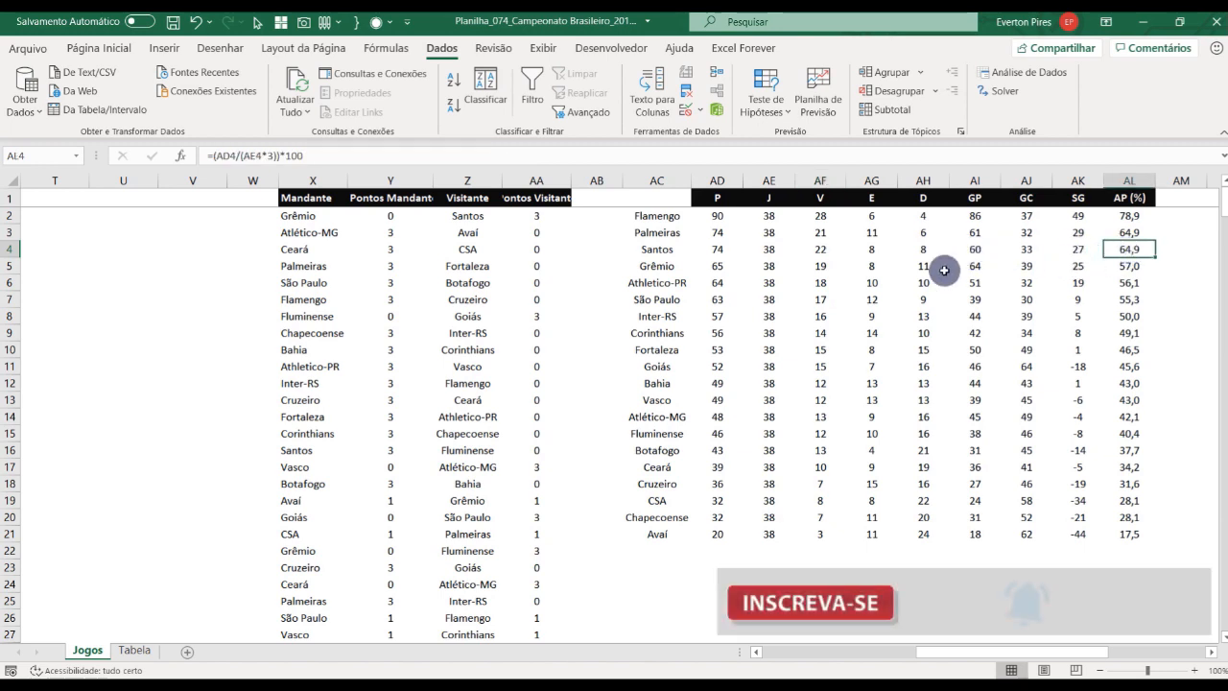
click(763, 265)
drag(647, 217, 1121, 543)
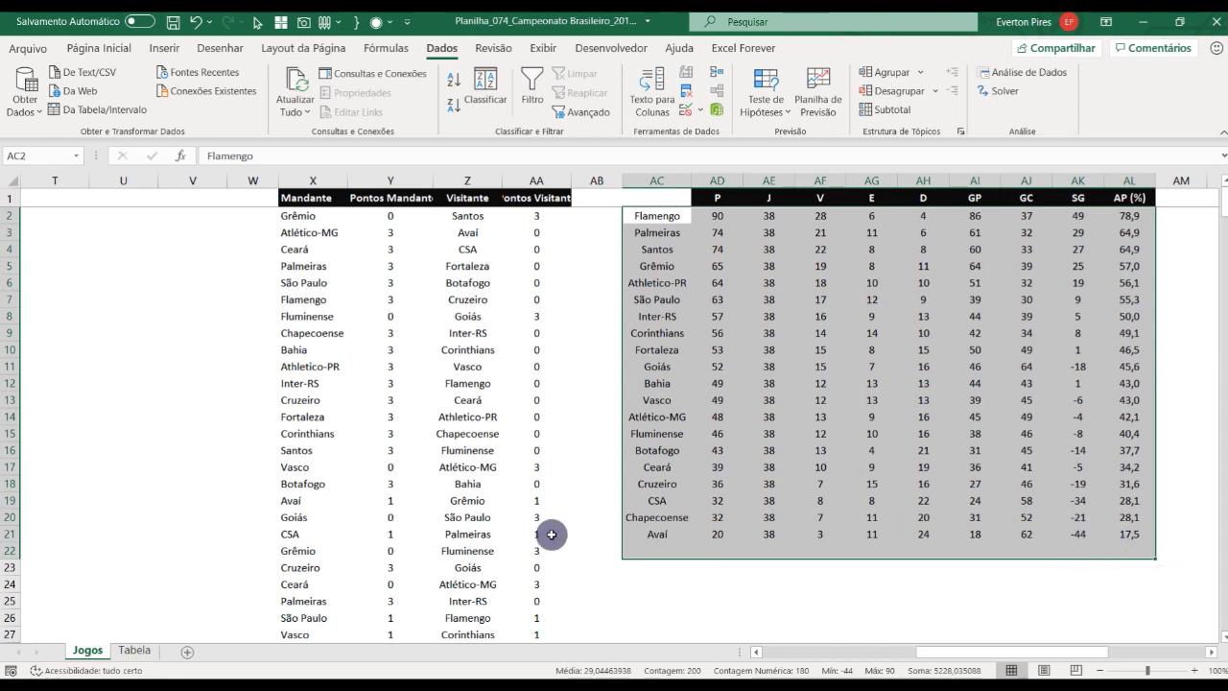
Clear the existing ranking from the Tabela sheet by deleting the contents of C5
click(134, 650)
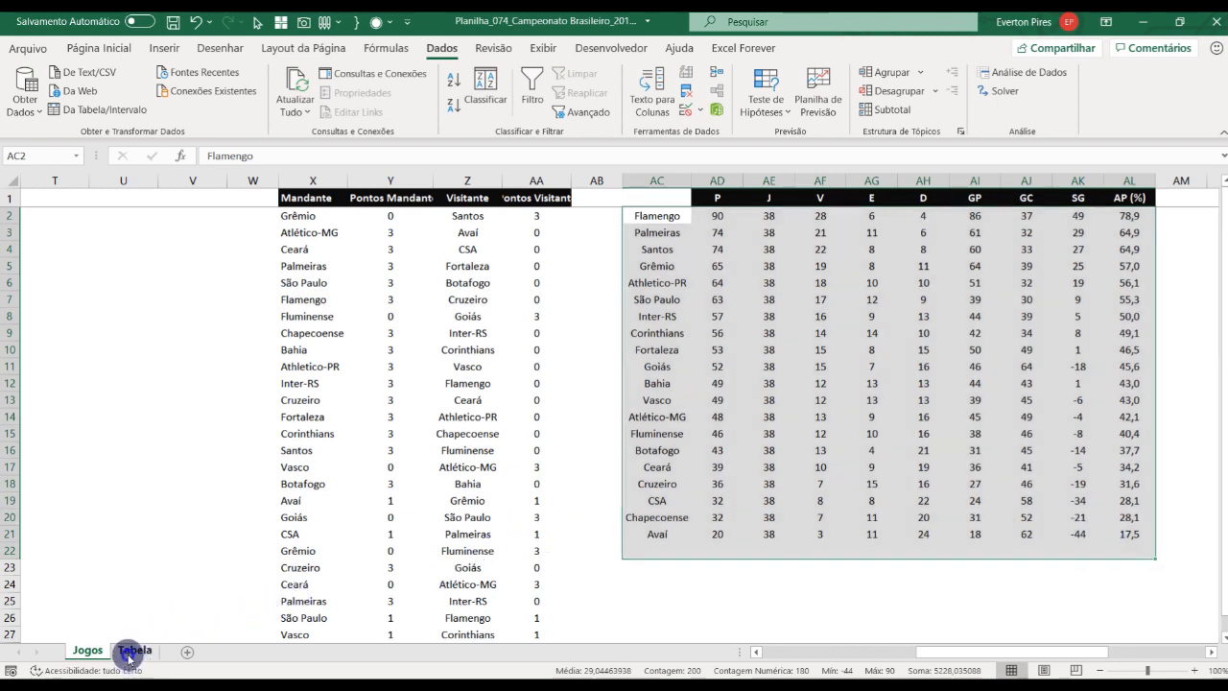
click(113, 256)
key(Delete)
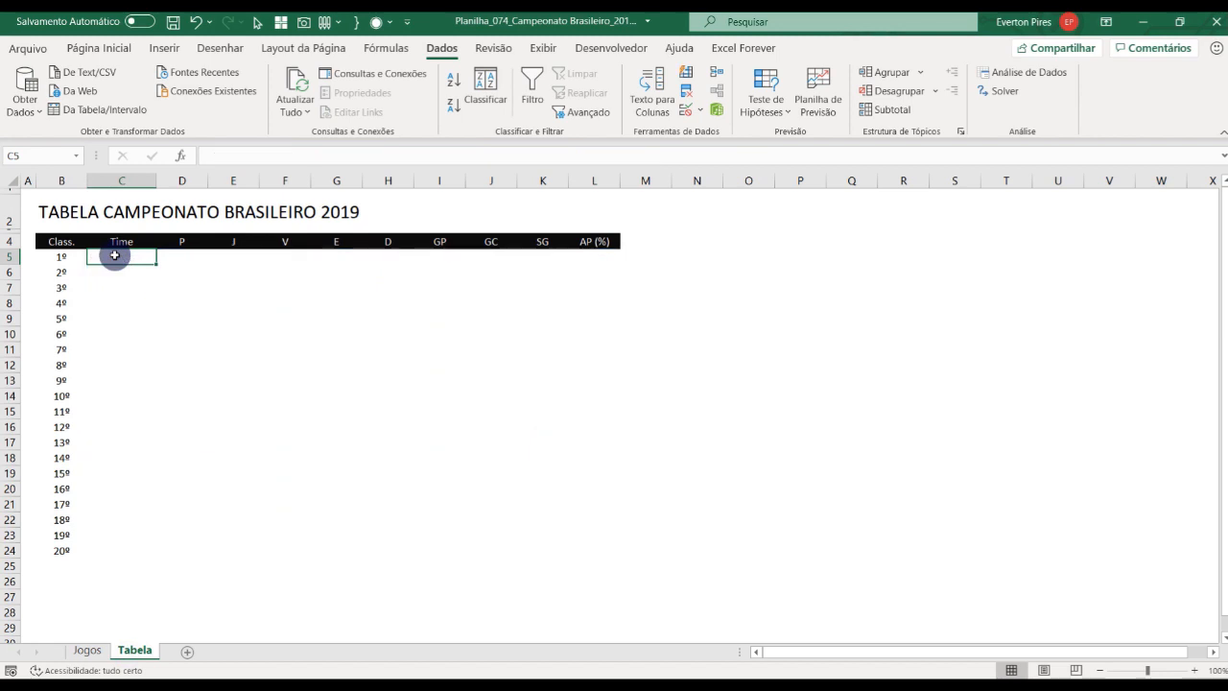
key(Right)
key(Down)
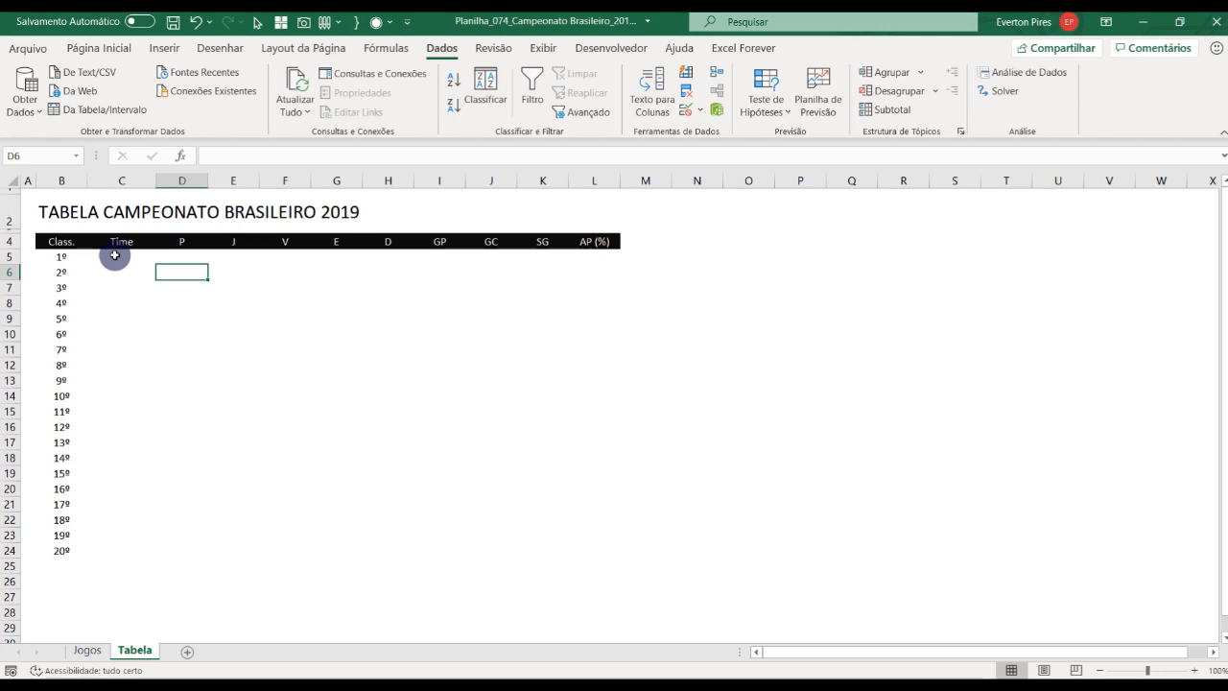
key(Left)
Start a CLASSIFICARPOR formula in C5 of the Tabela sheet with Jogos!AC2:AL21 as the array to sort
click(115, 256)
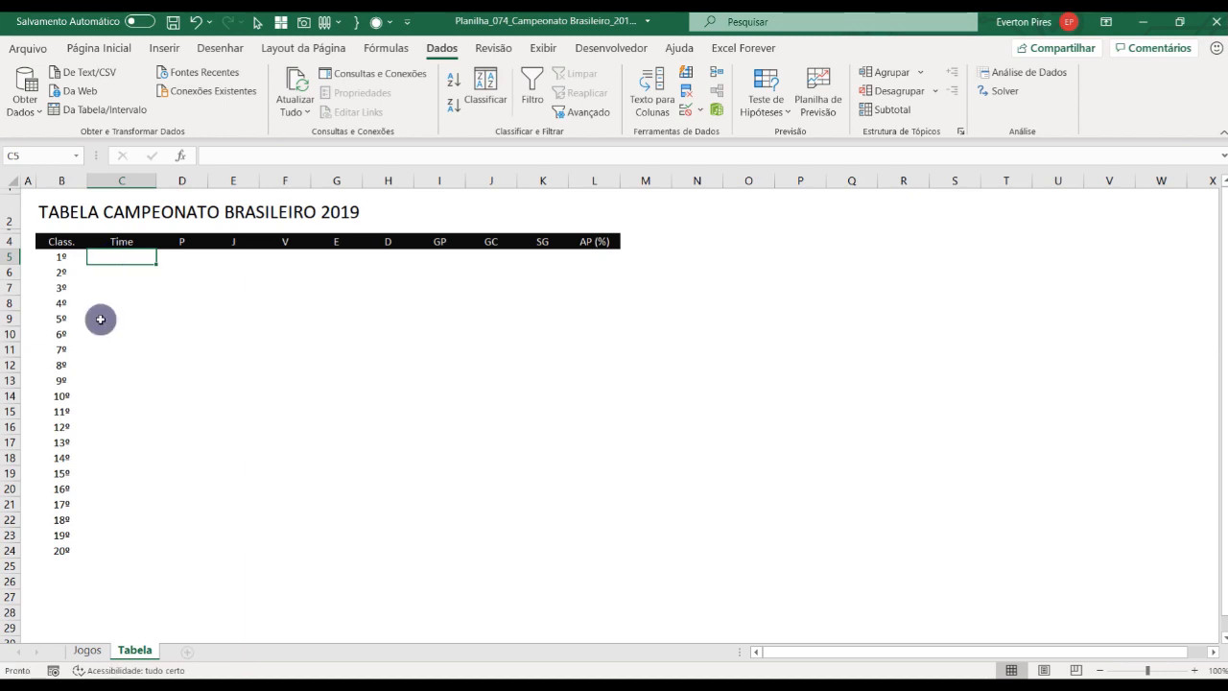
text(=)
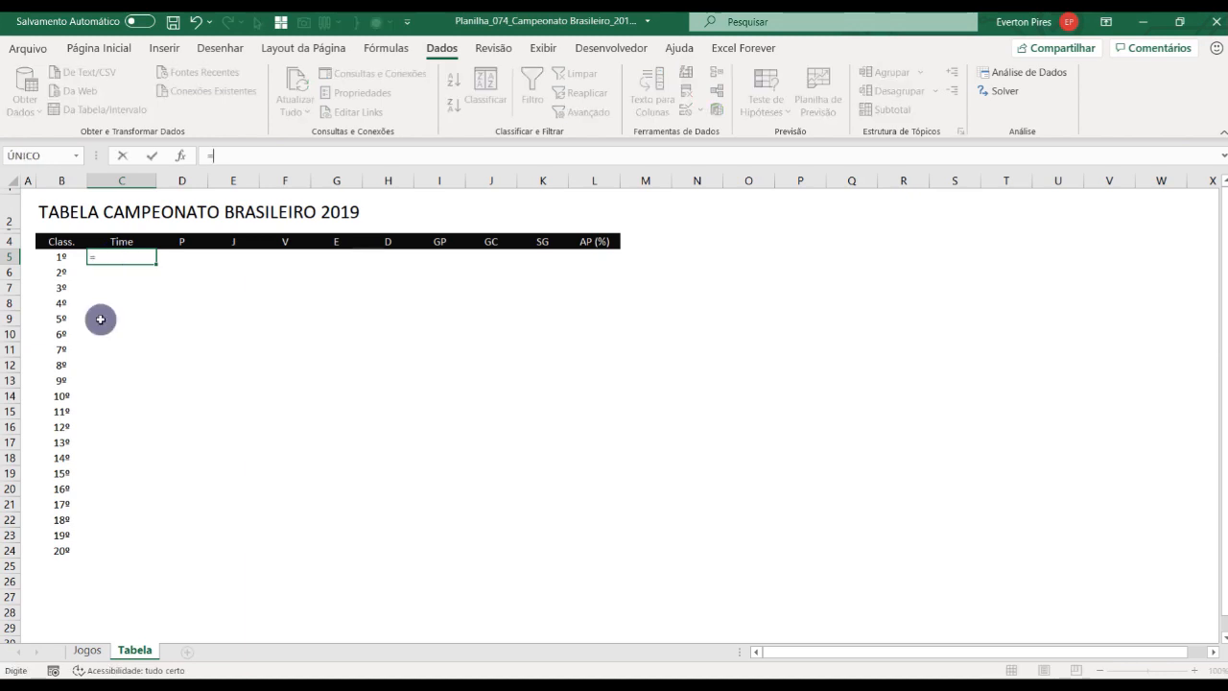
text(cla)
double_click(284, 196)
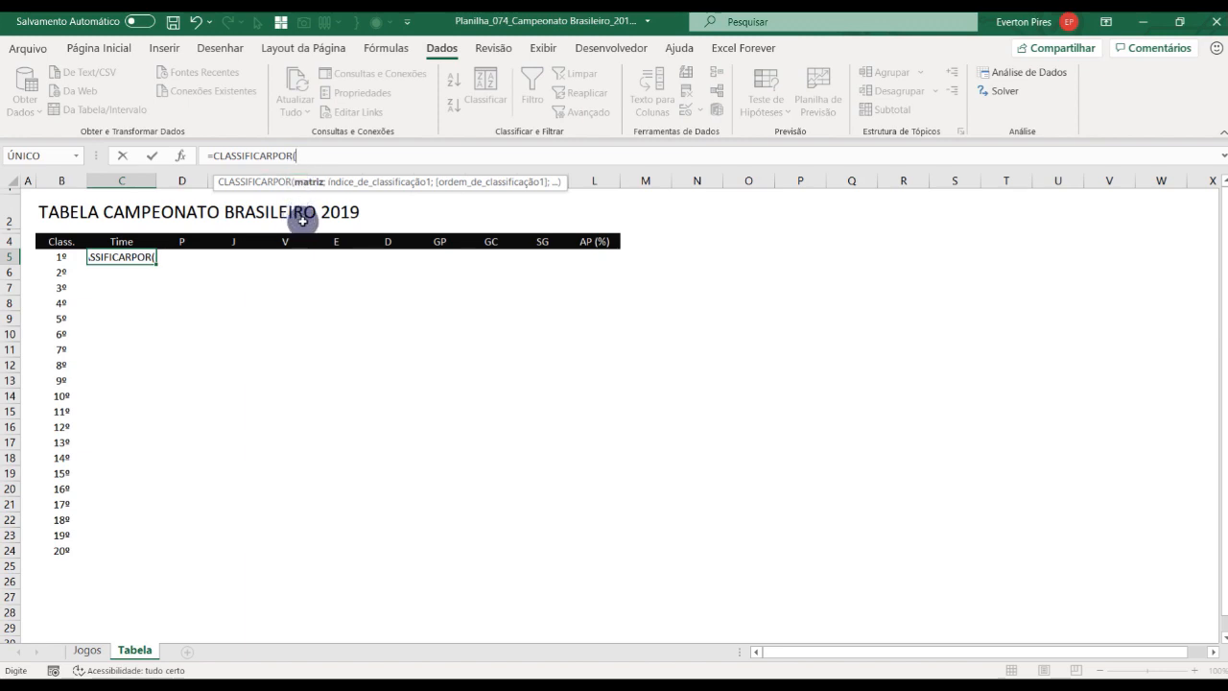
click(87, 650)
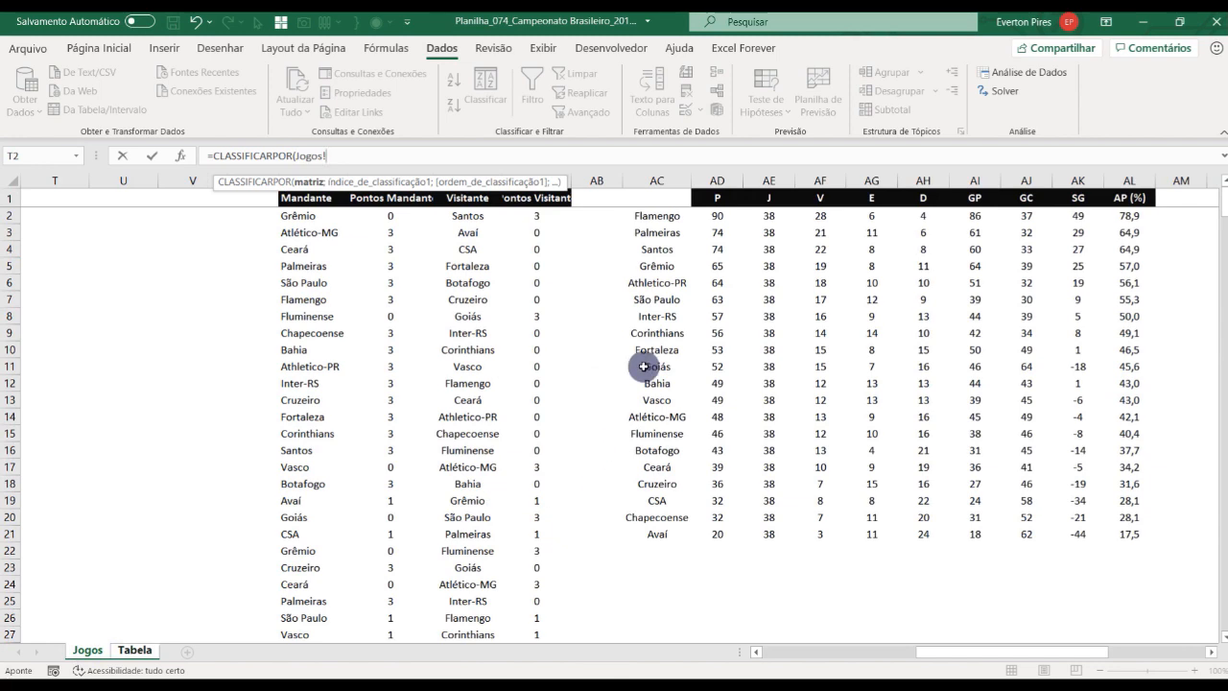
drag(664, 215, 1133, 535)
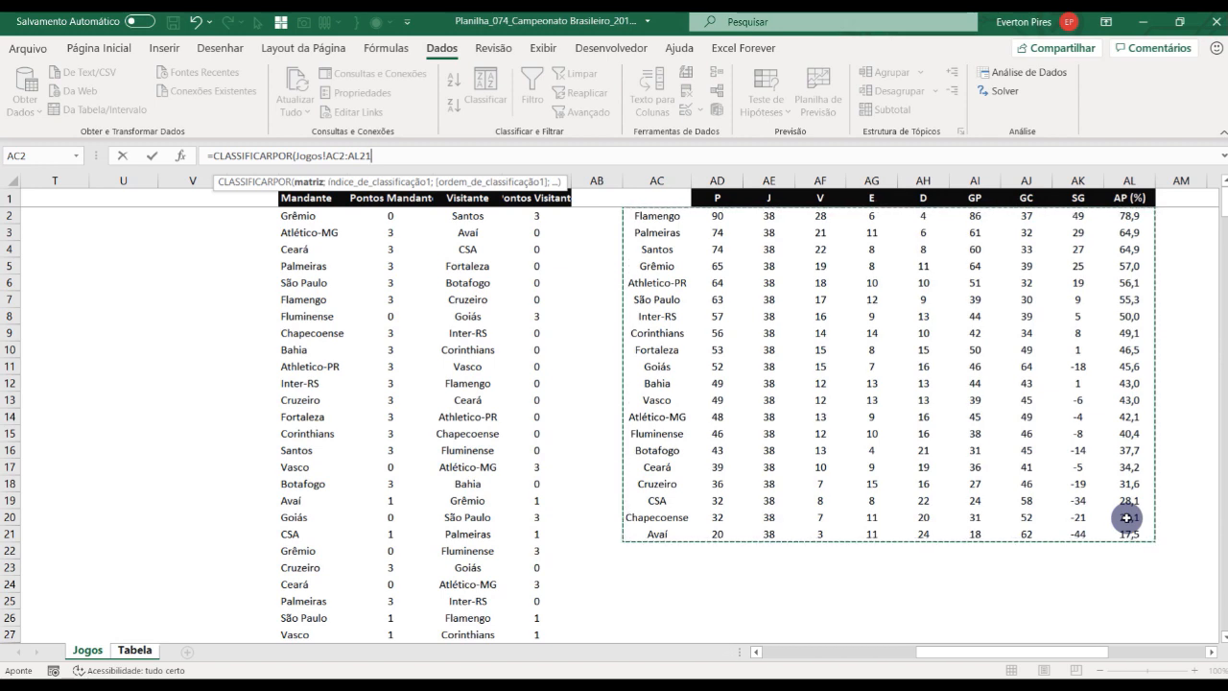
text(;)
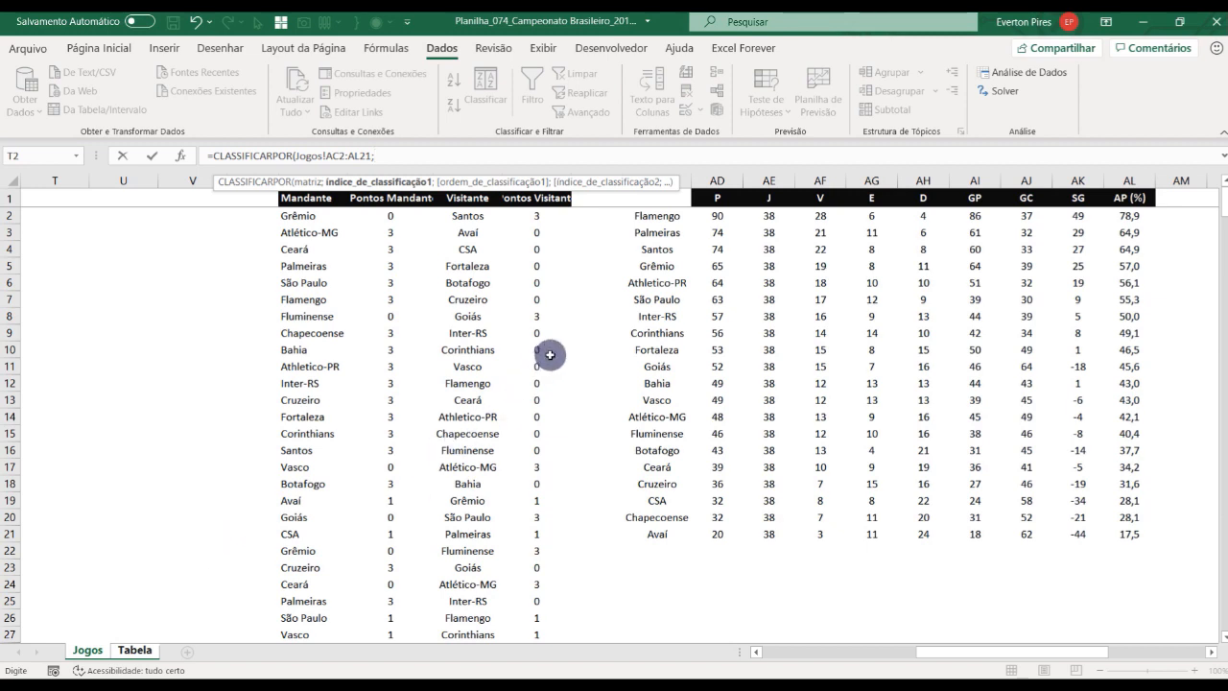
Add the P column, Jogos!AD2:AD21, as the formula's first sort index in descending order (-1)
click(714, 216)
drag(715, 216, 715, 534)
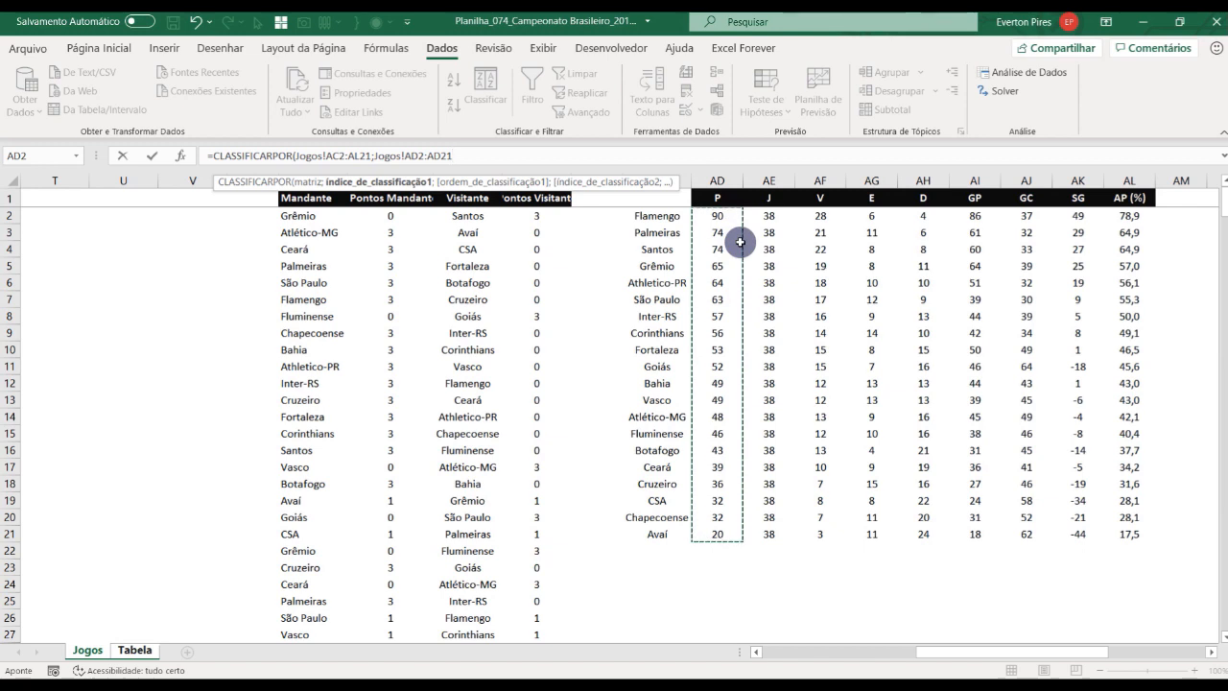
text(;)
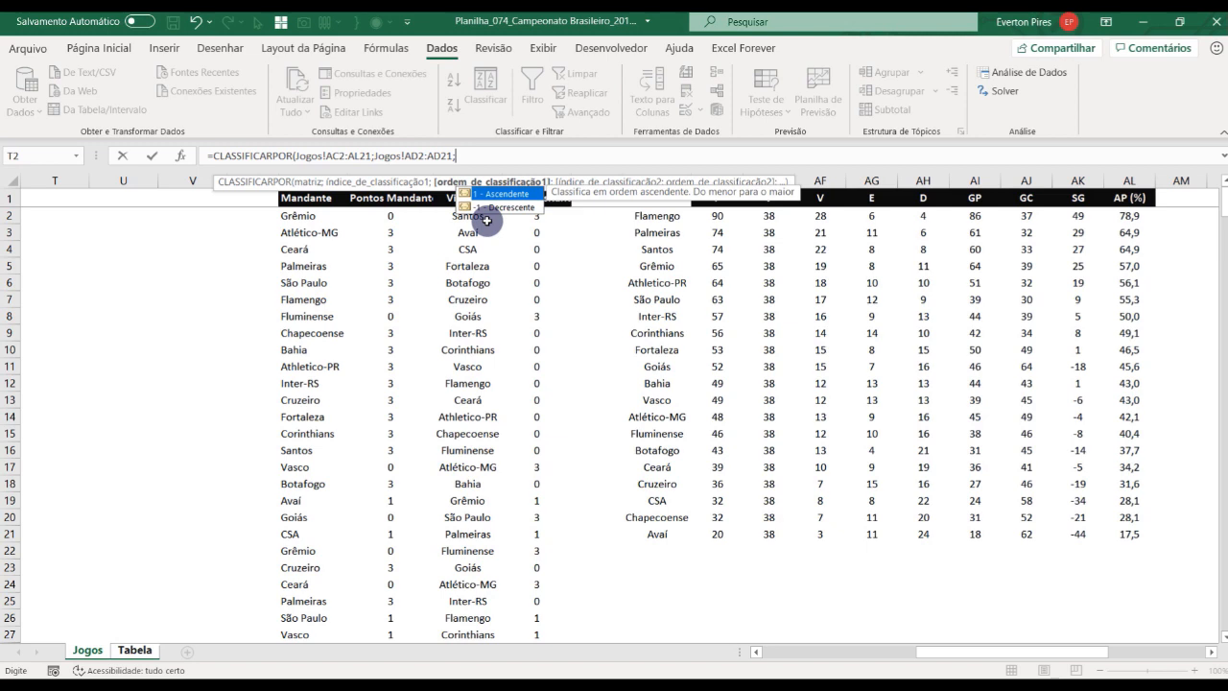
text(-1)
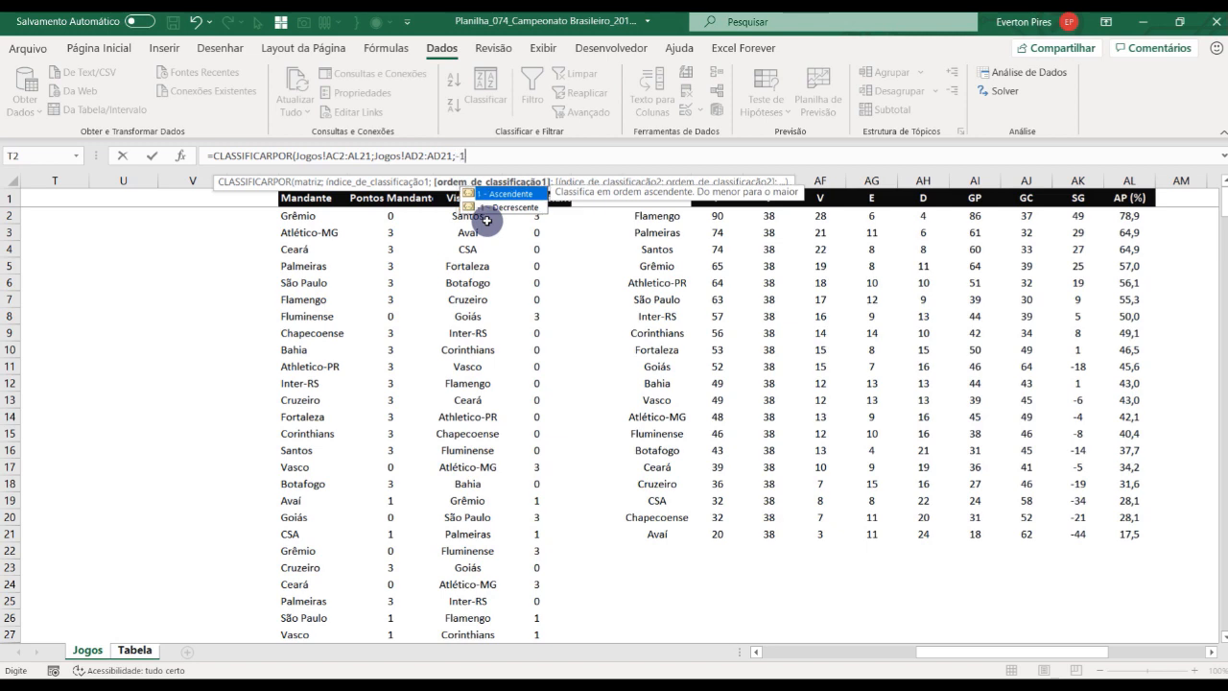
text(;)
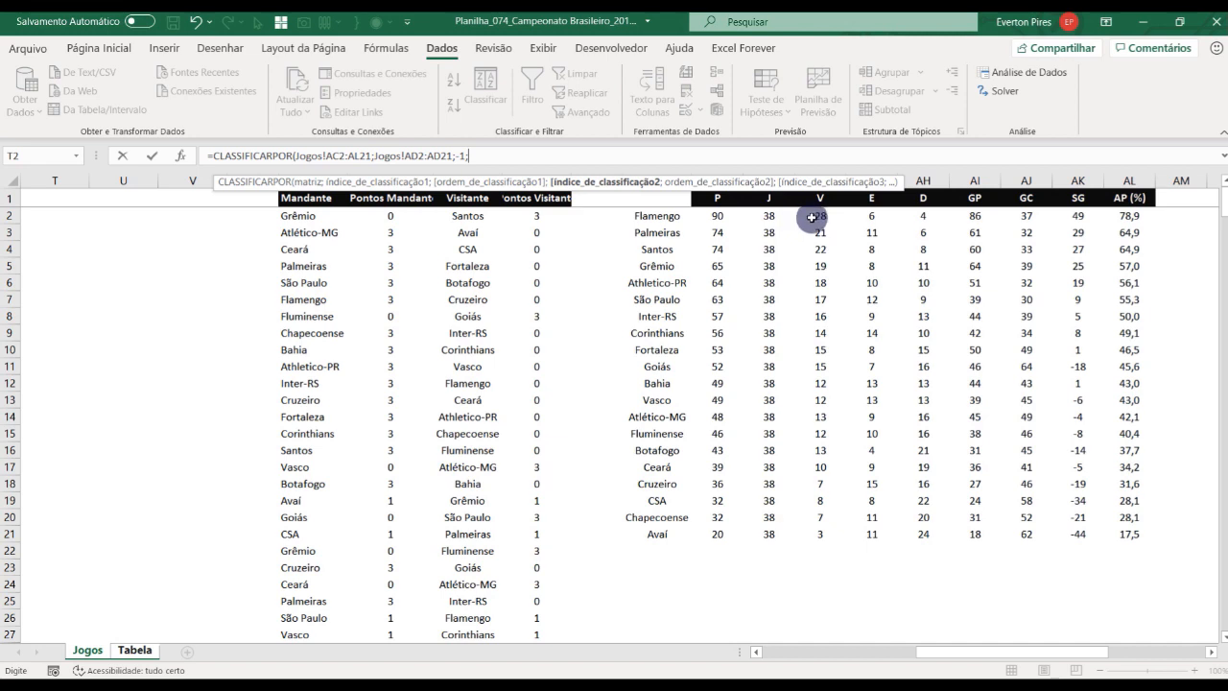
Add the V column, Jogos!AF2:AF21, as the second sort index in descending order (-1)
drag(811, 219, 817, 533)
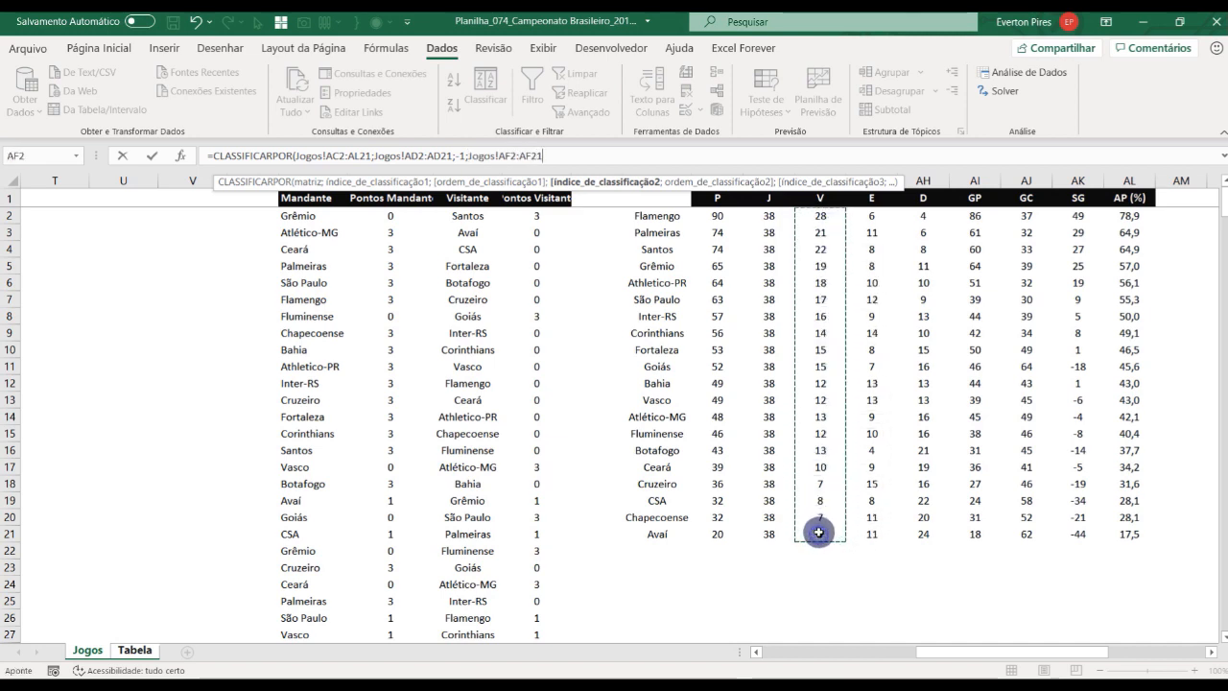
text(;)
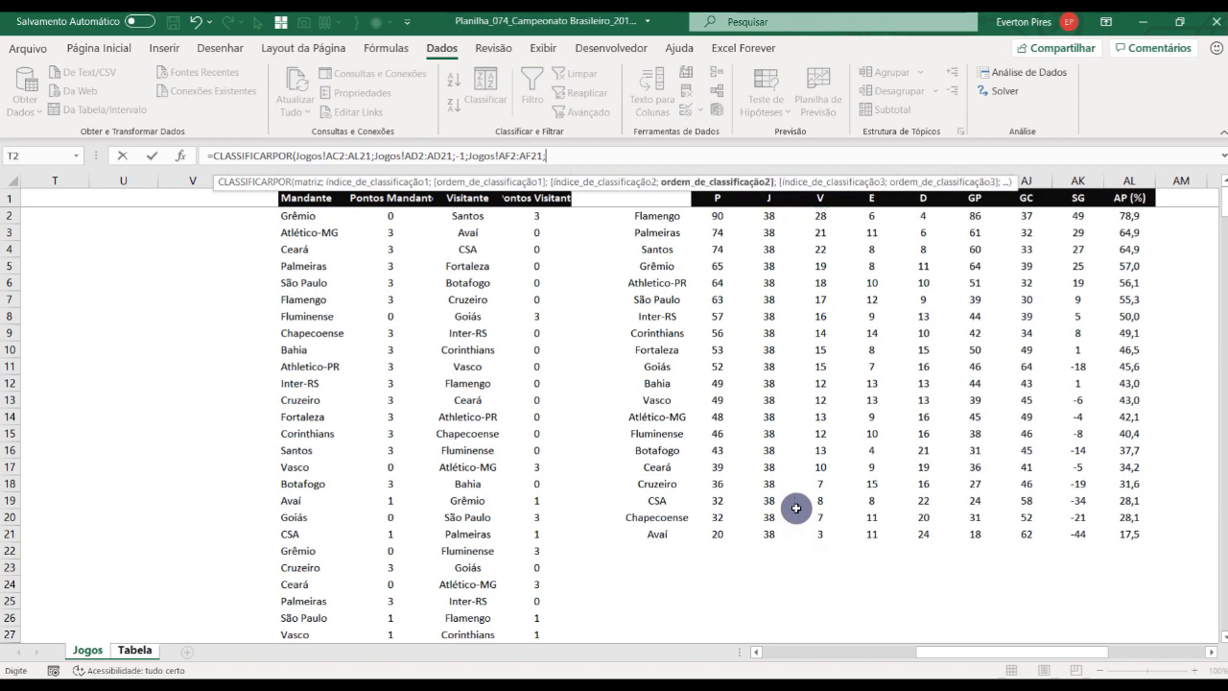
text(-1)
text(;)
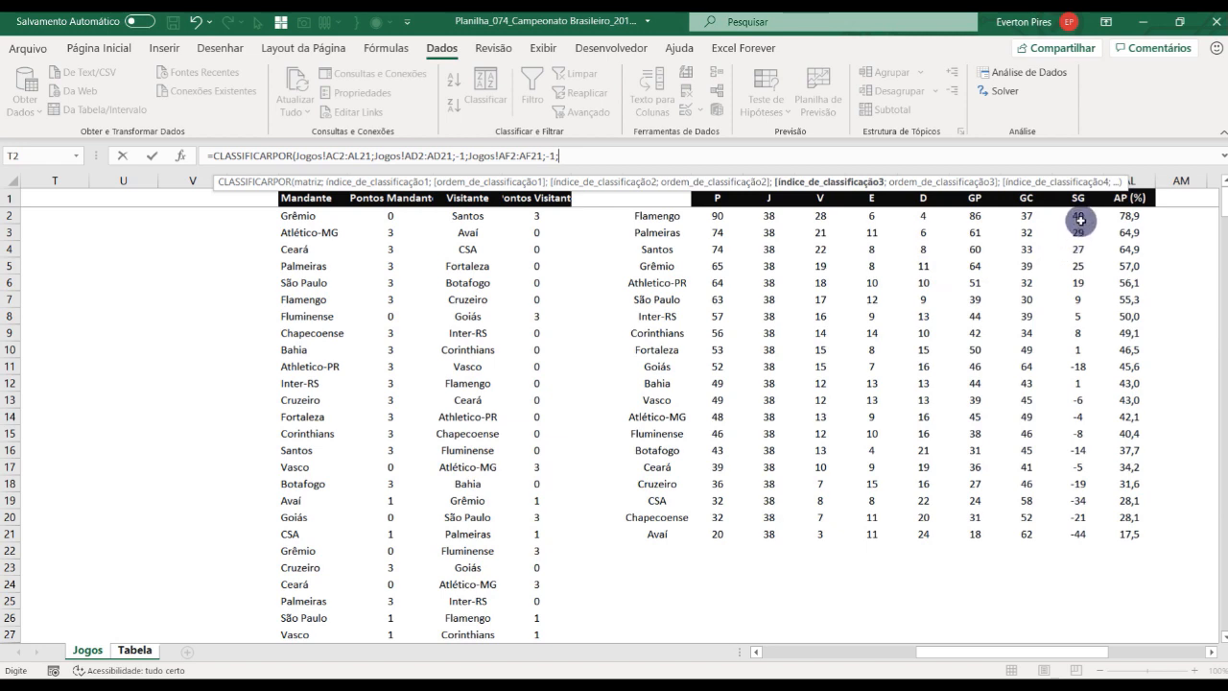
Add the SG column, Jogos!AK2:AK21, as the third sort index in descending order (-1), and complete the formula
drag(1081, 219, 1068, 531)
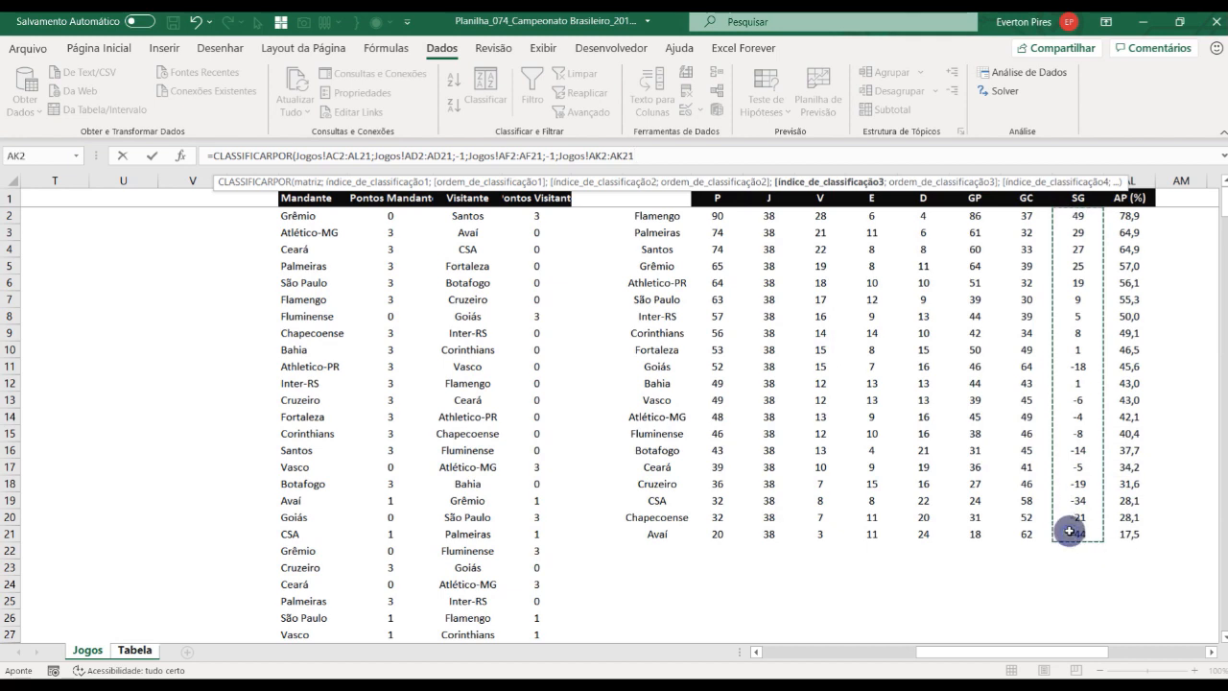
text(;-1)
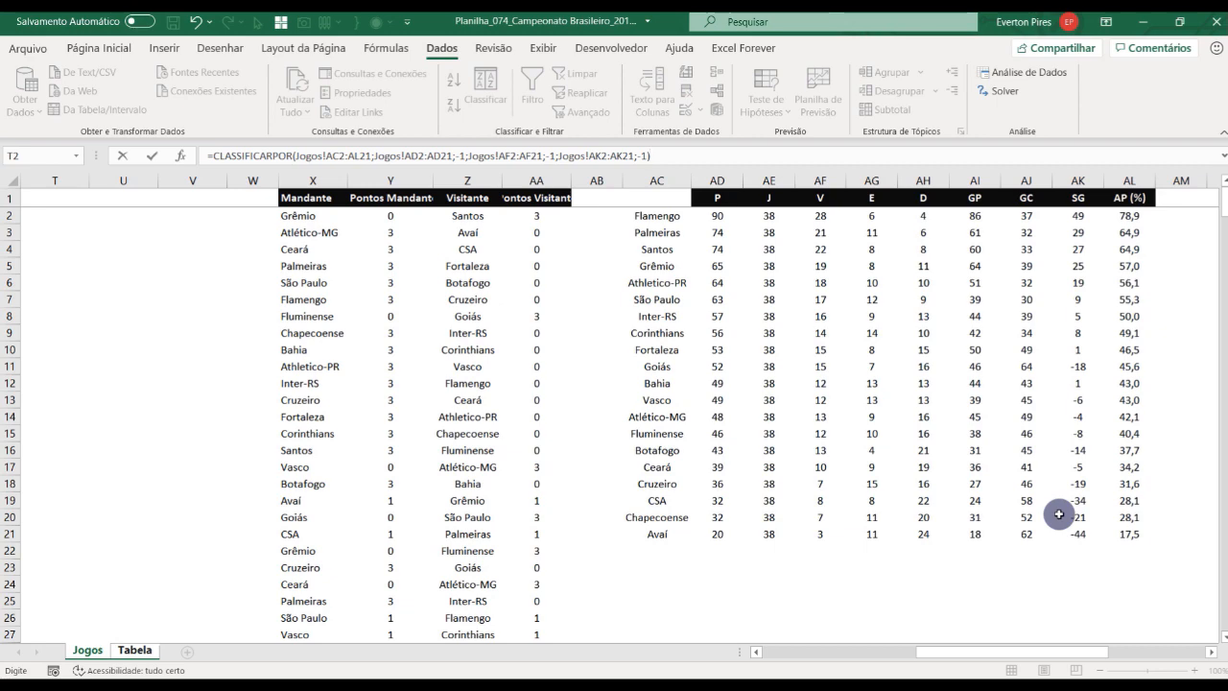
key(Return)
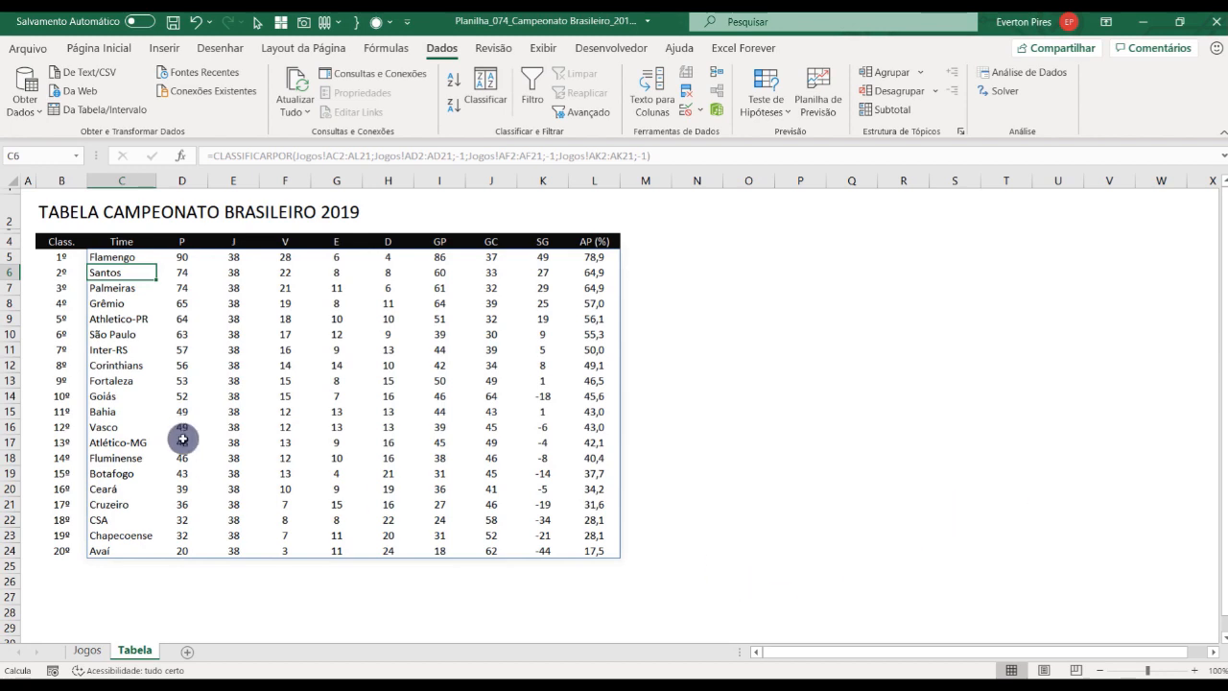
Compare the ranked table on the Tabela sheet with the team statistics and the match scores on the Jogos sheet
click(119, 255)
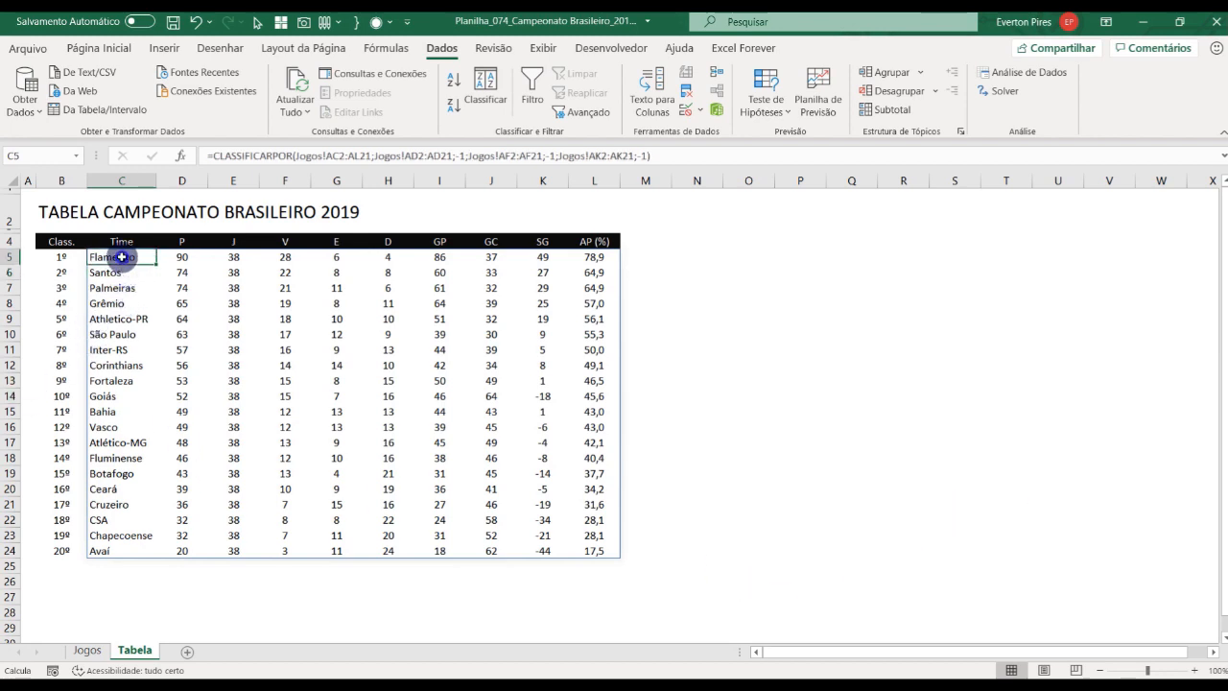
click(87, 649)
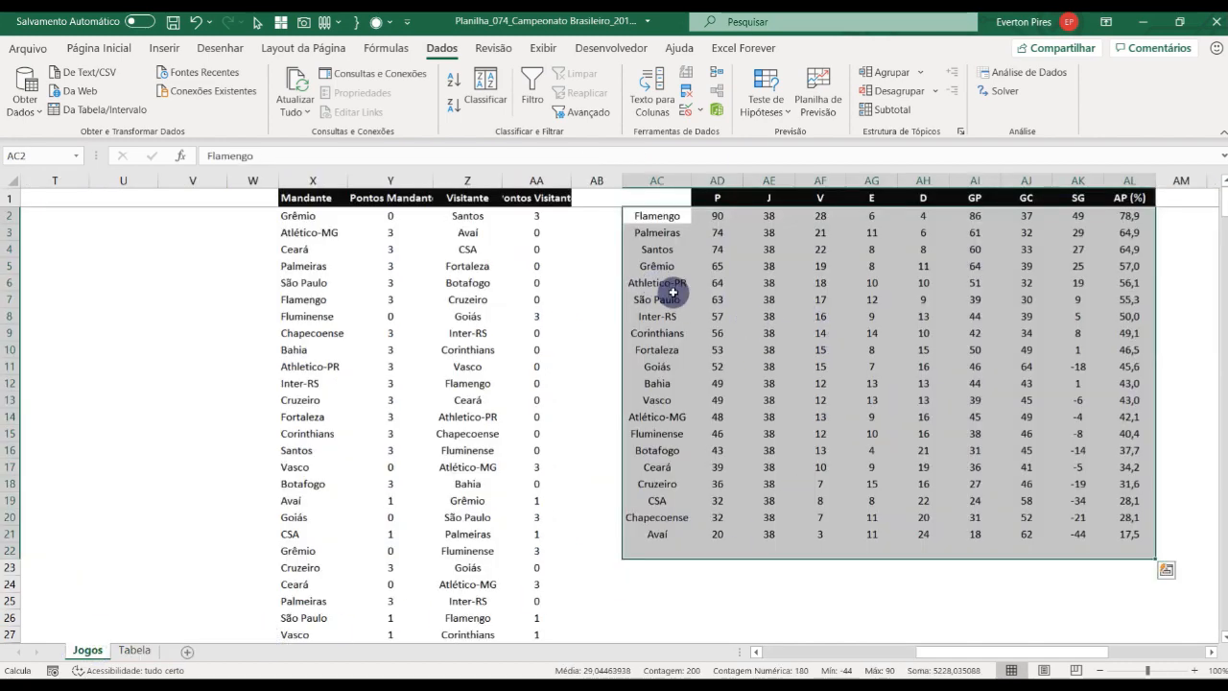
click(133, 651)
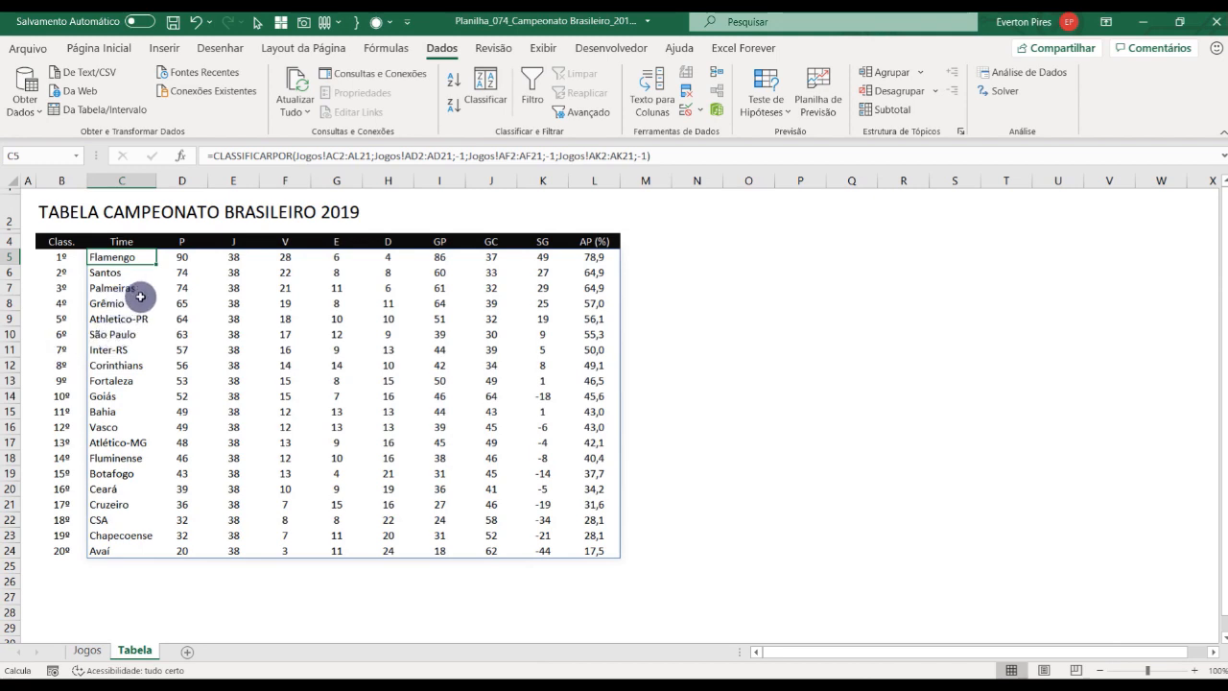
click(89, 652)
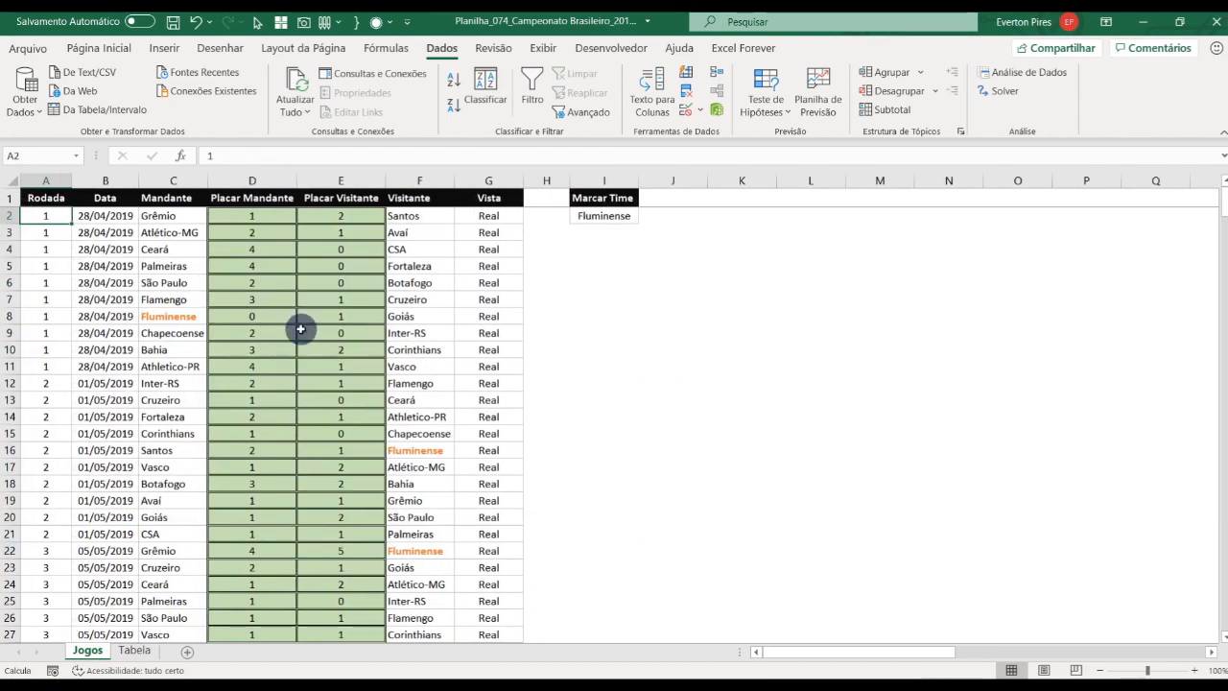
scroll(294, 425, down, 3)
scroll(293, 425, up, 2)
scroll(294, 403, down, 1)
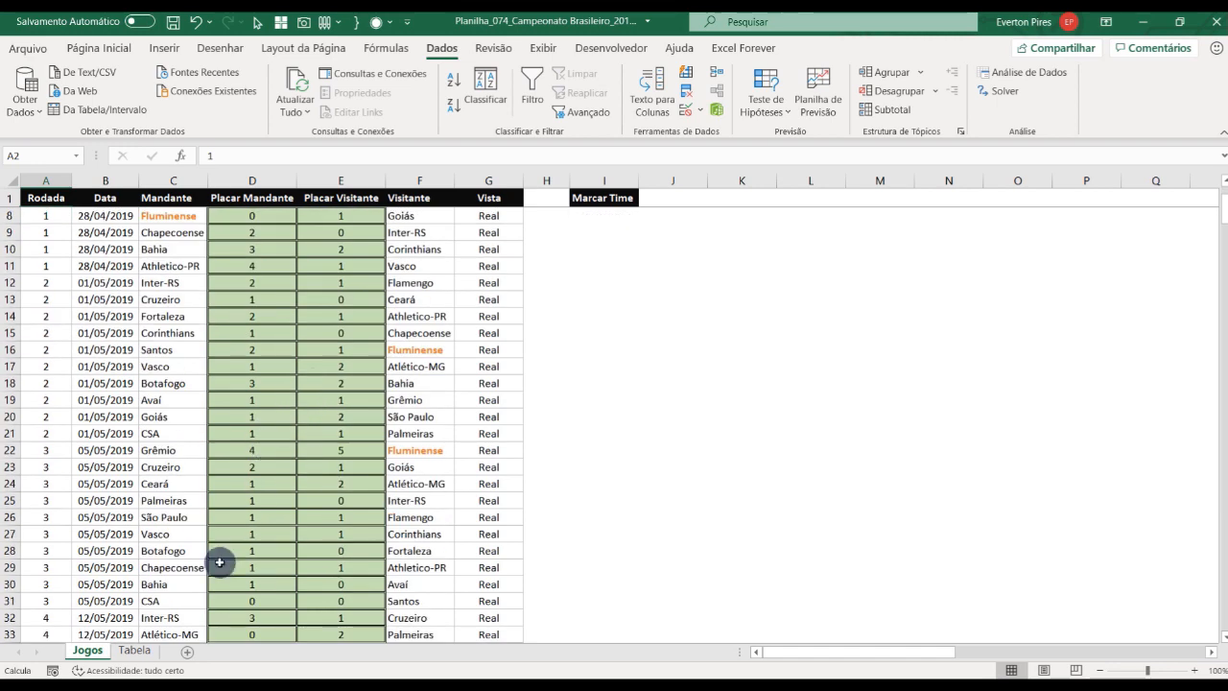
click(135, 649)
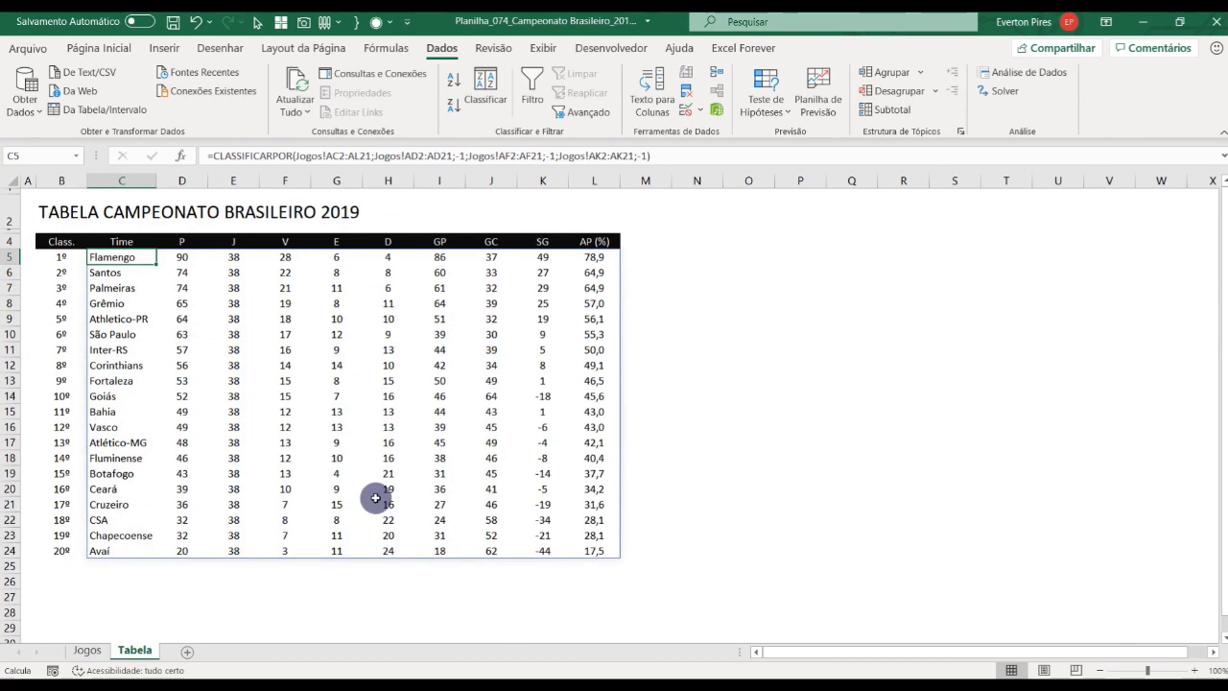
click(749, 351)
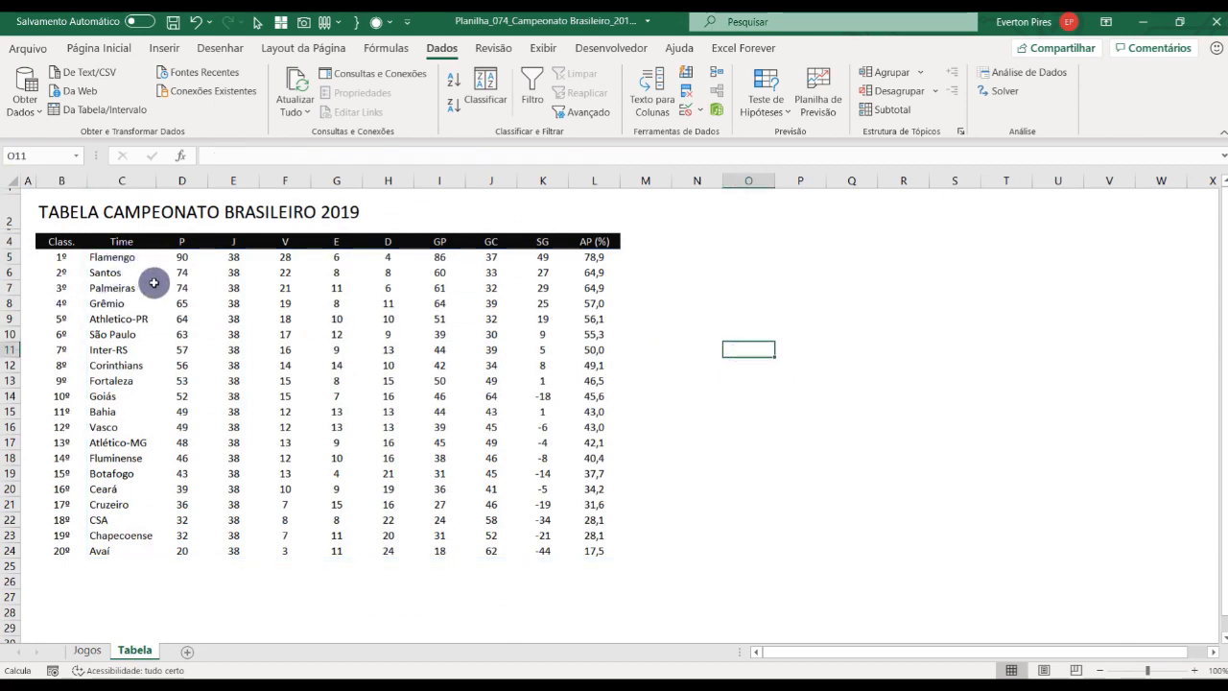
Set the team highlighted under Marcar Time on the Jogos sheet to Palmeiras
click(87, 650)
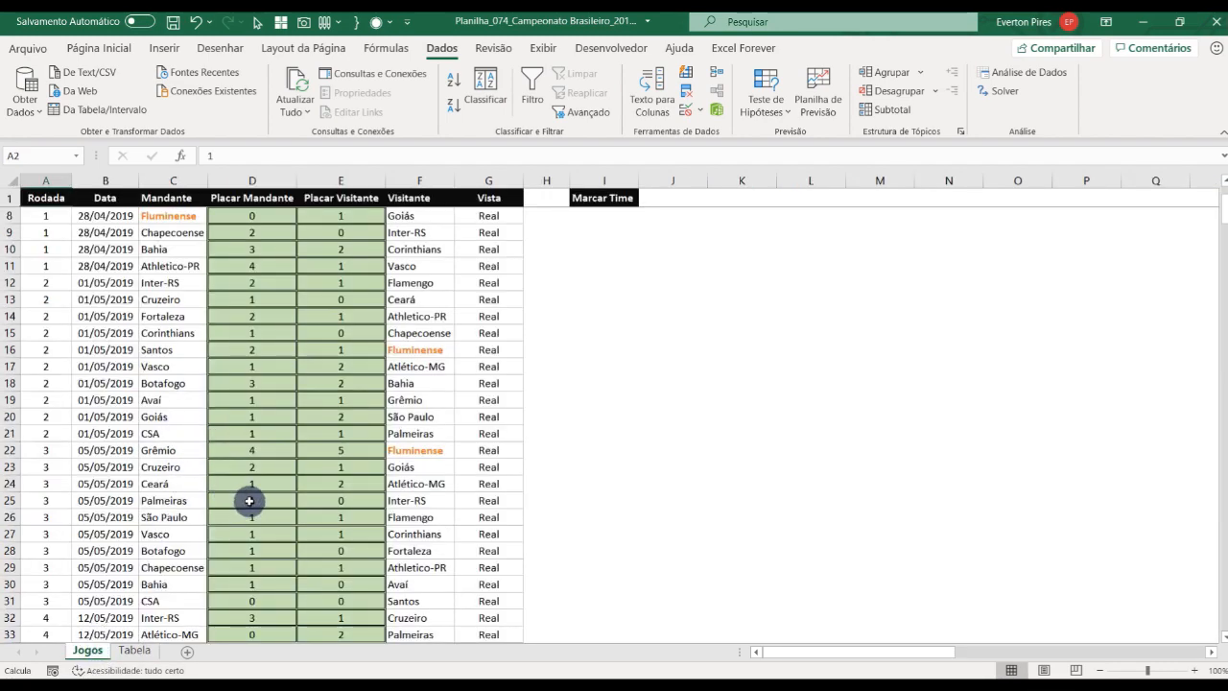
scroll(240, 499, down, 4)
scroll(562, 233, up, 6)
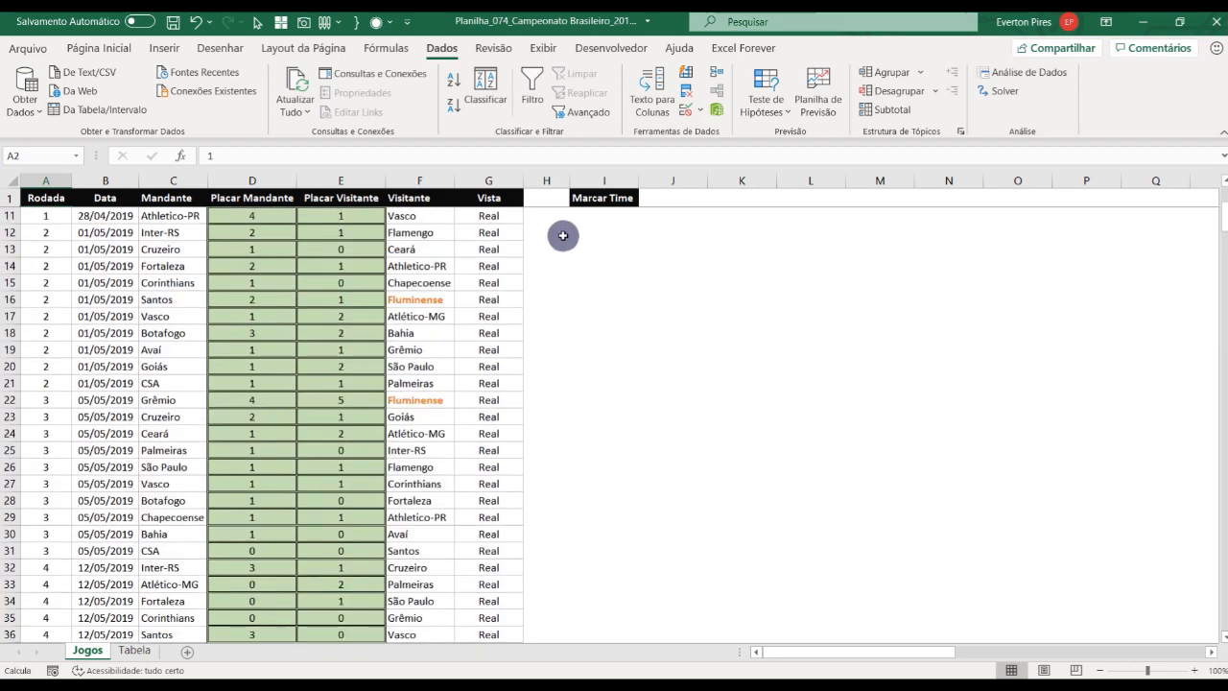
click(624, 217)
click(647, 217)
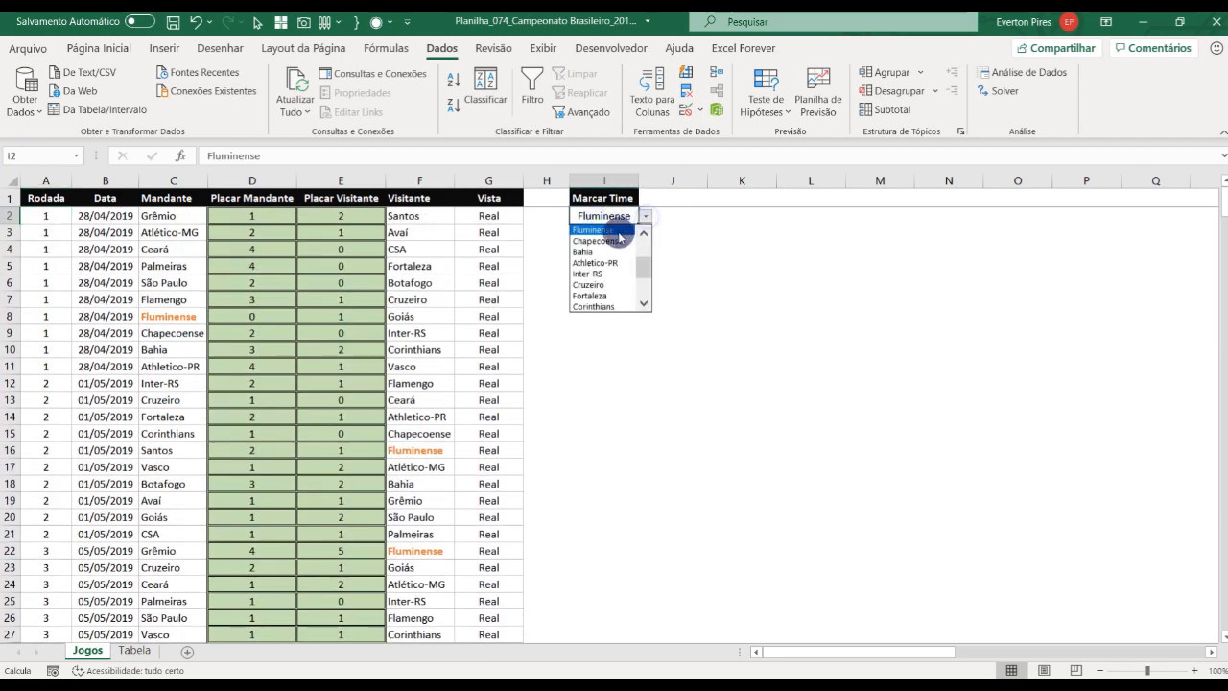
click(647, 235)
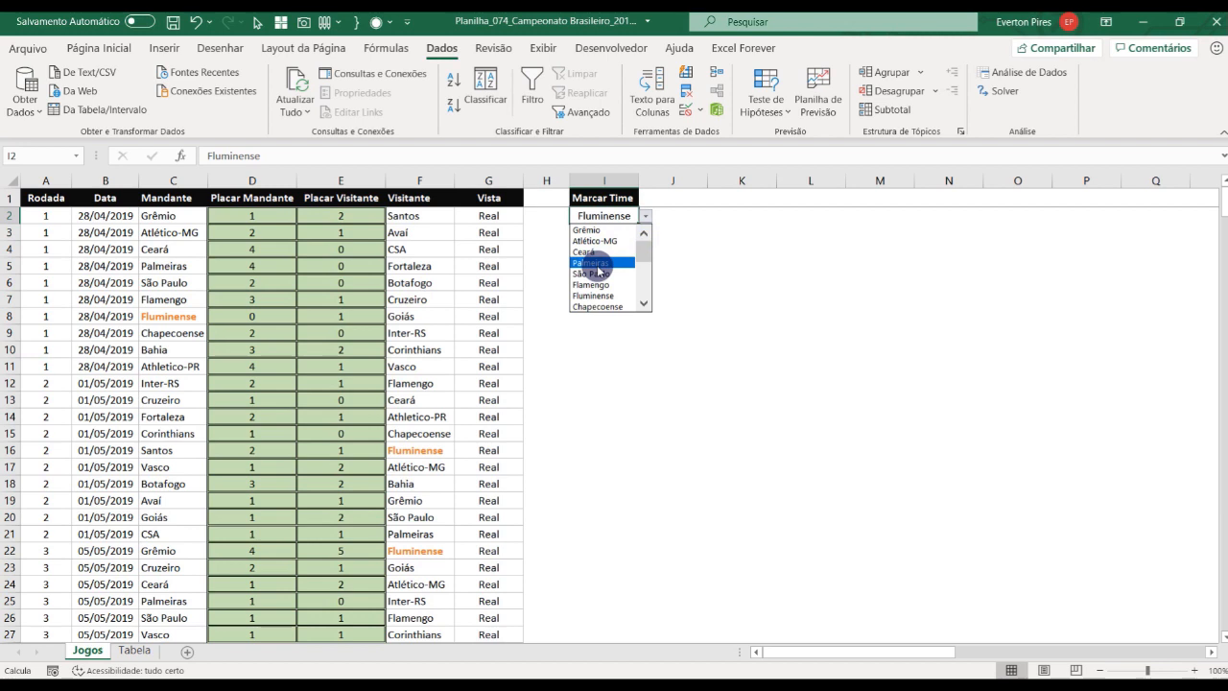
click(603, 262)
click(604, 282)
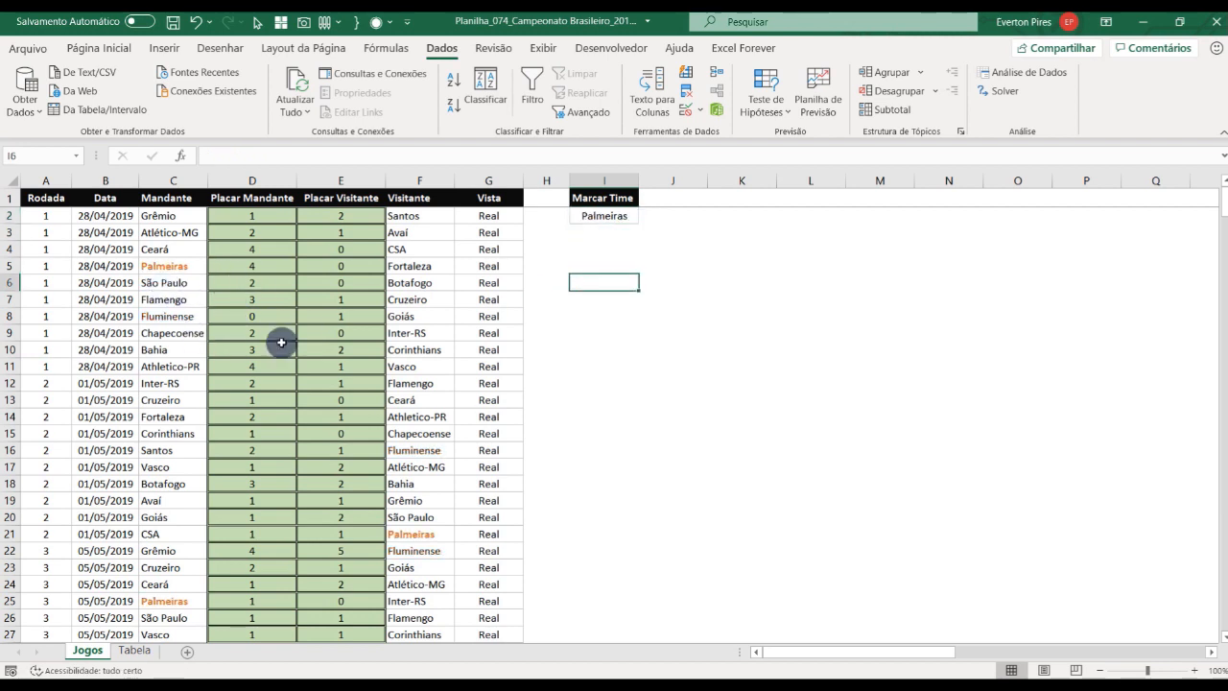
Set the visitor score of the round 2 CSA–Palmeiras match in E21 to 3, and check the ranking on the Tabela sheet
scroll(282, 355, down, 2)
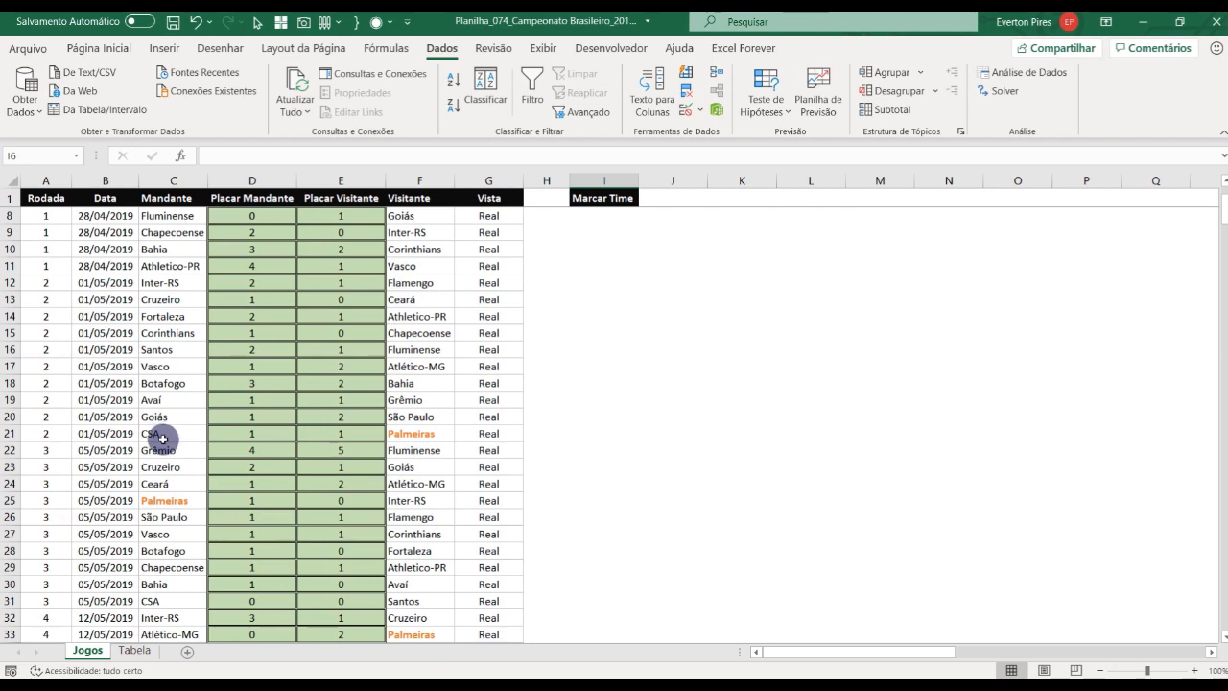
click(337, 434)
text(3)
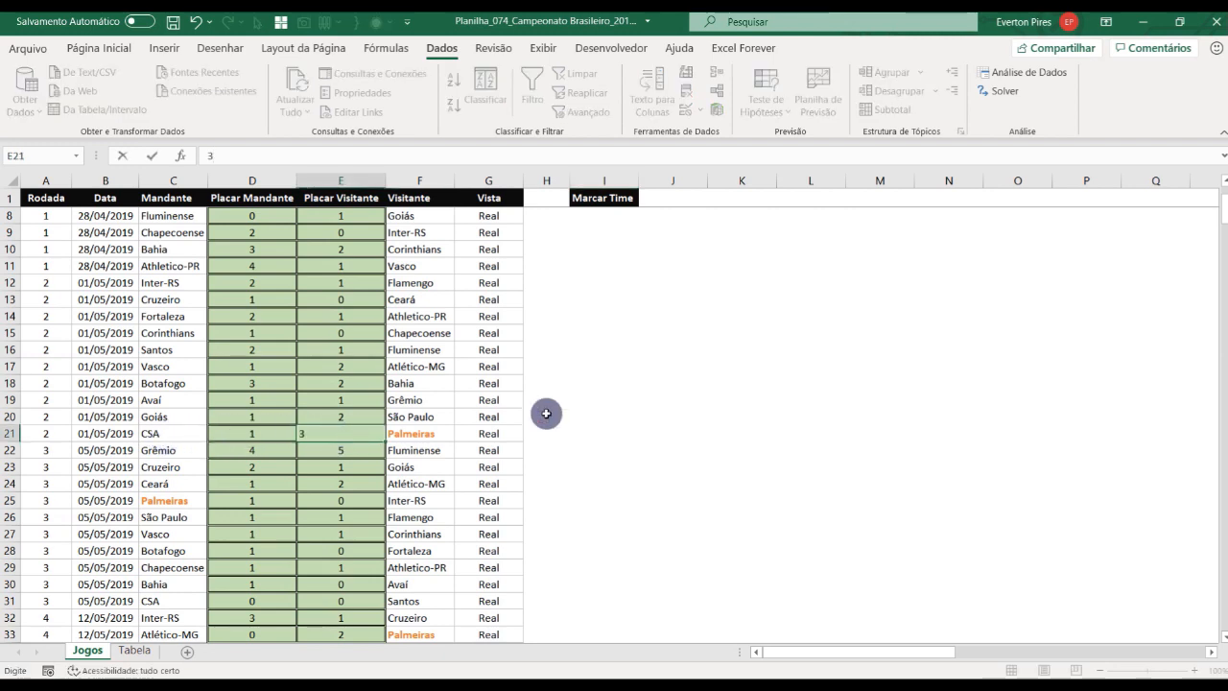
key(Return)
key(Return)
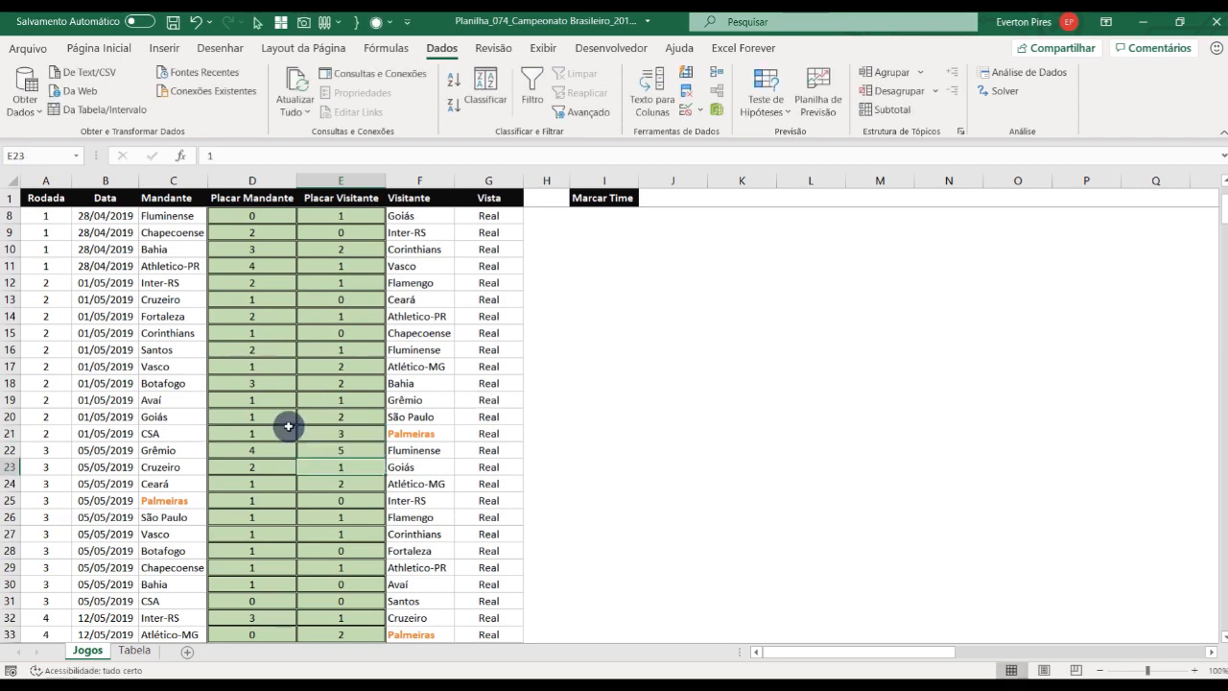
click(134, 651)
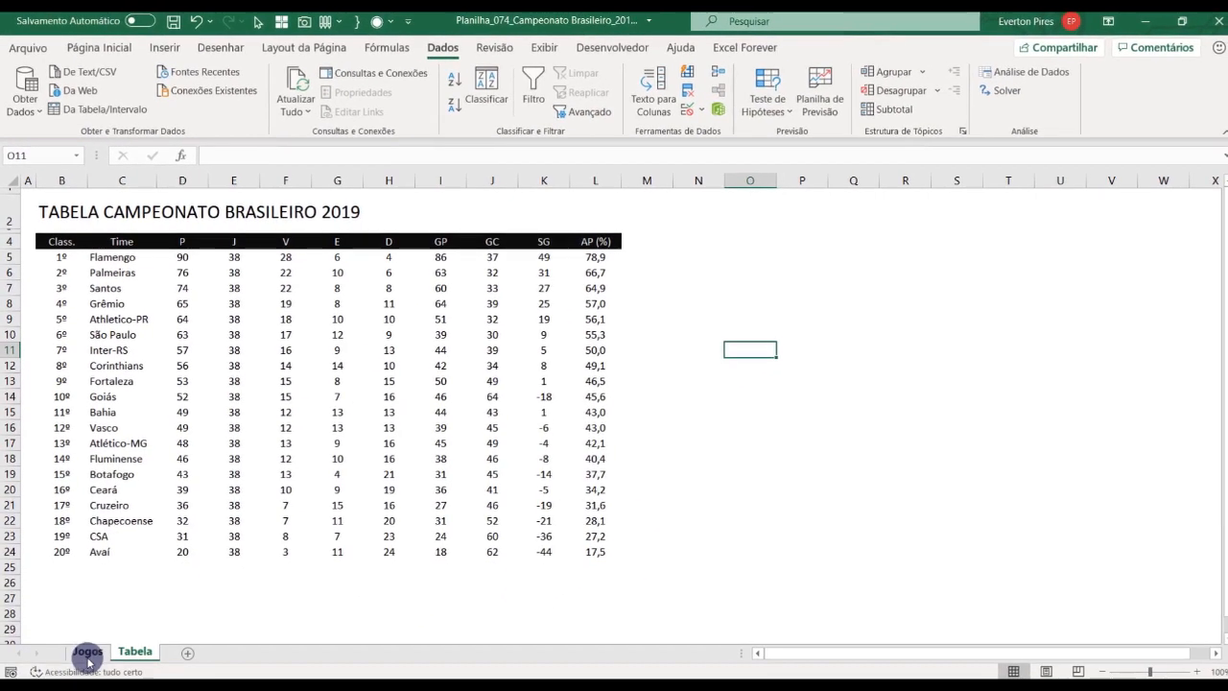
Set the home score of the round 1 Flamengo–Cruzeiro match in D7 of the Jogos sheet to 0, and check the ranking on the Tabela sheet
click(87, 651)
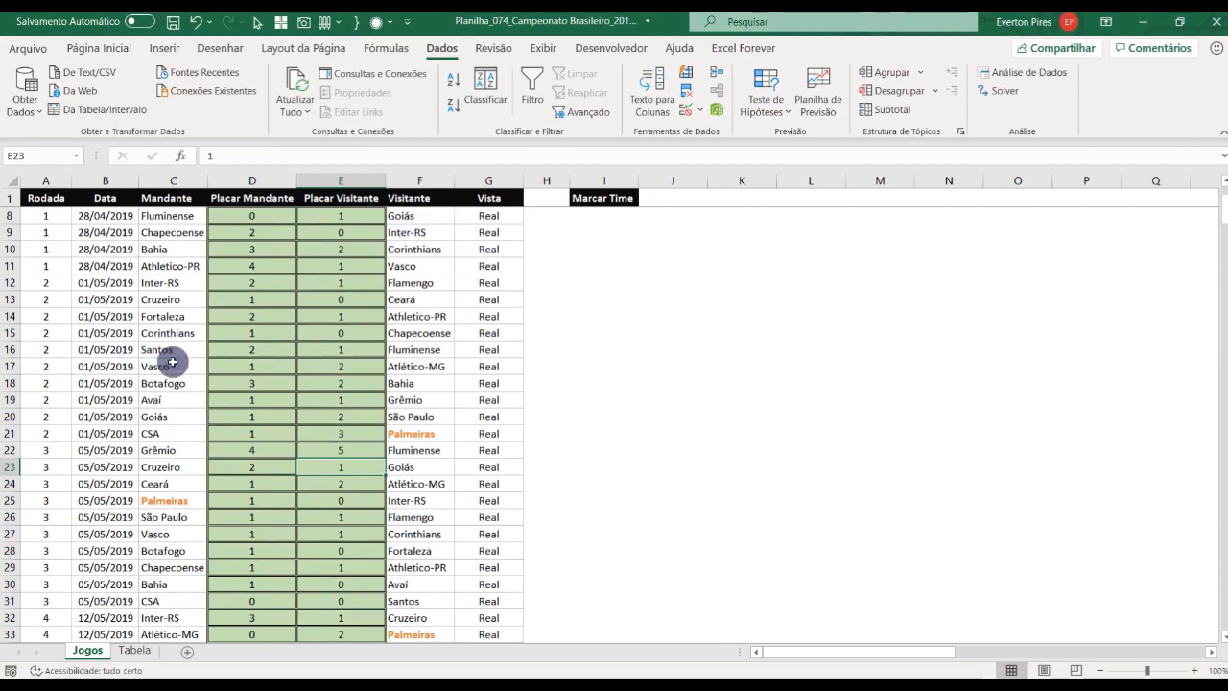
scroll(173, 362, up, 2)
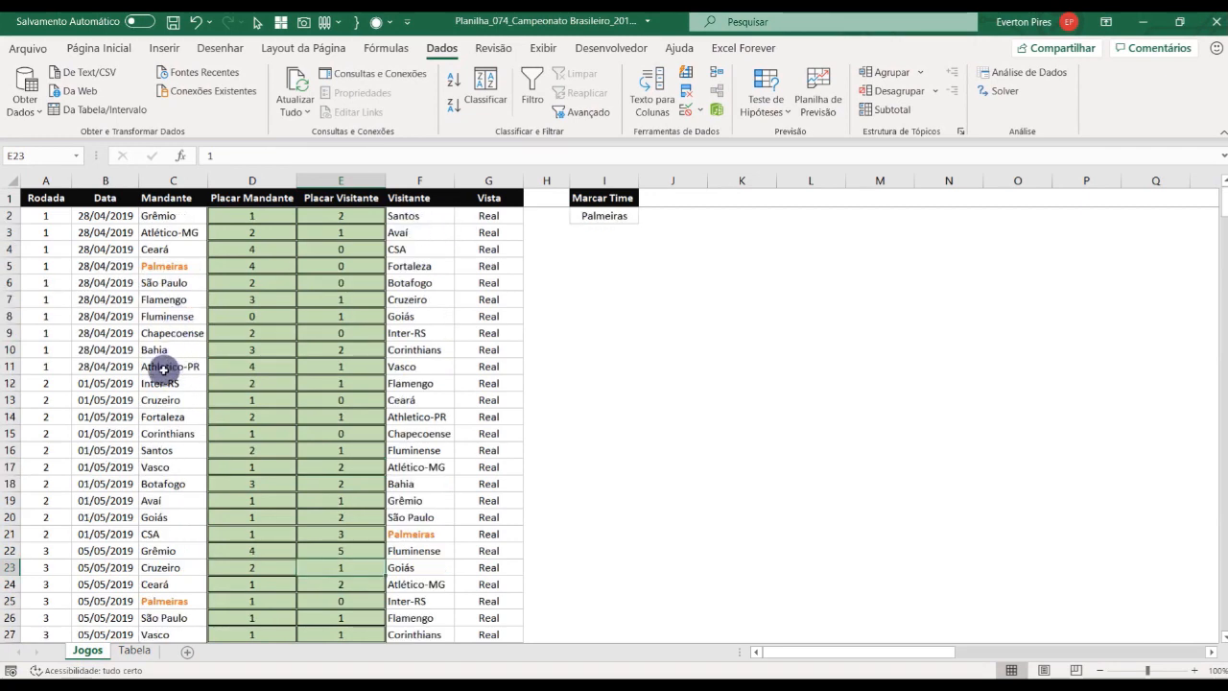
click(165, 300)
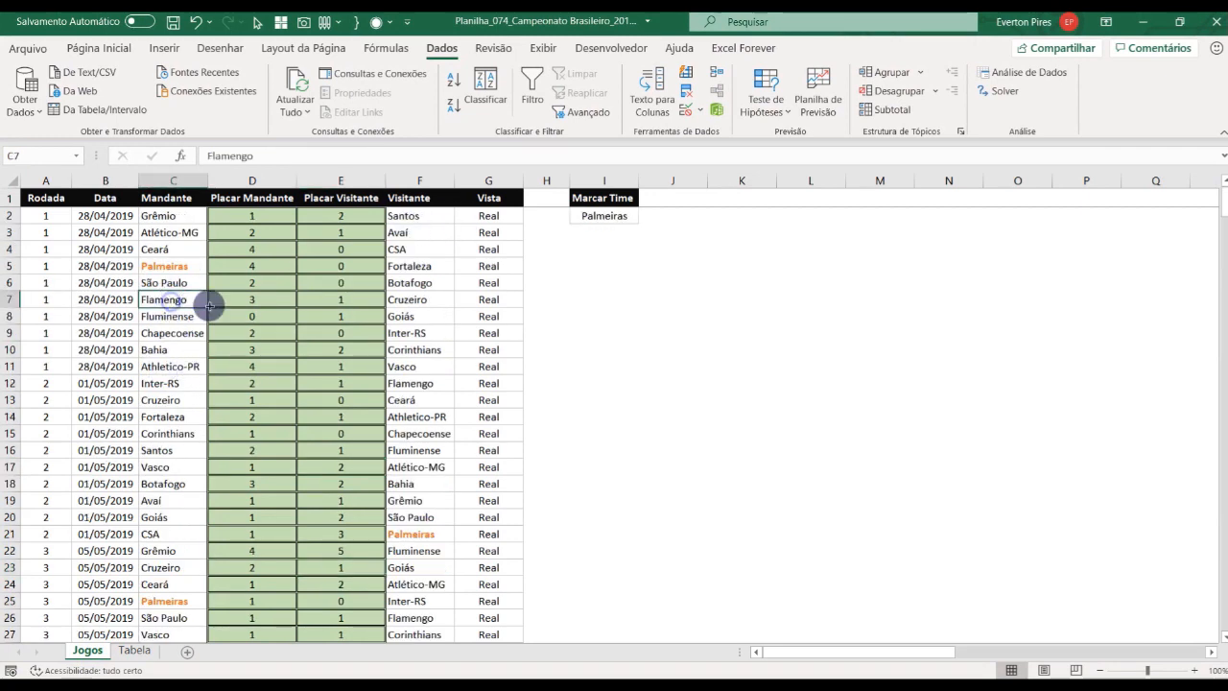
click(263, 302)
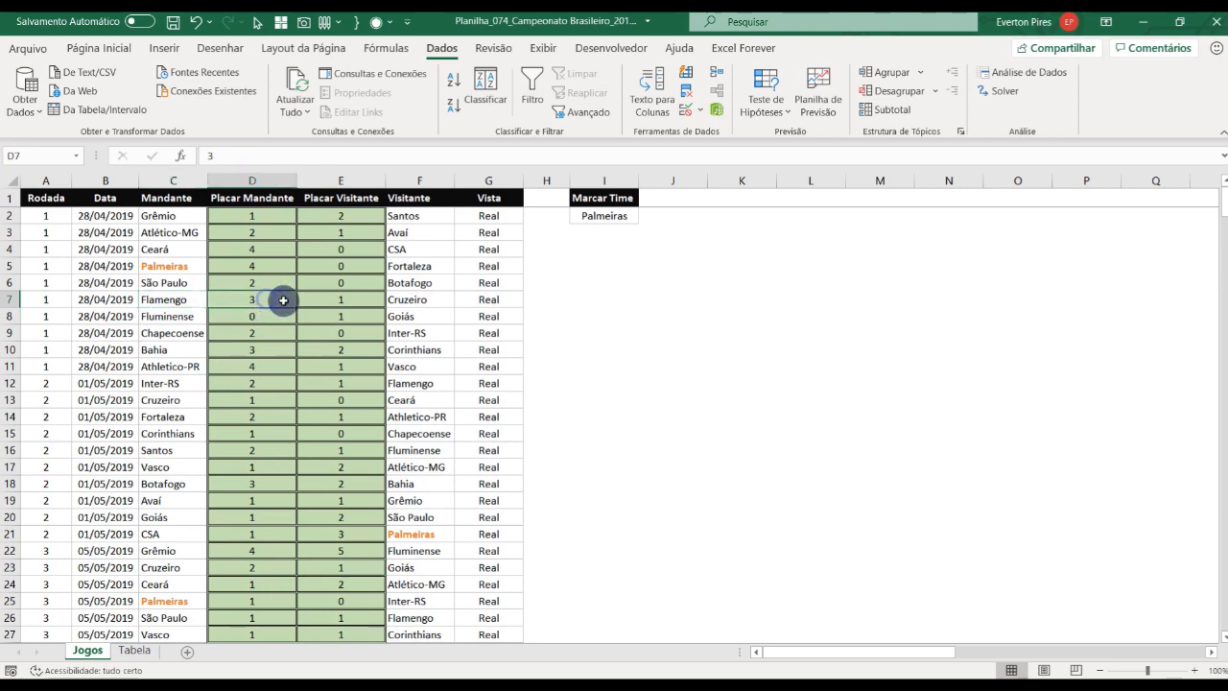
text(0)
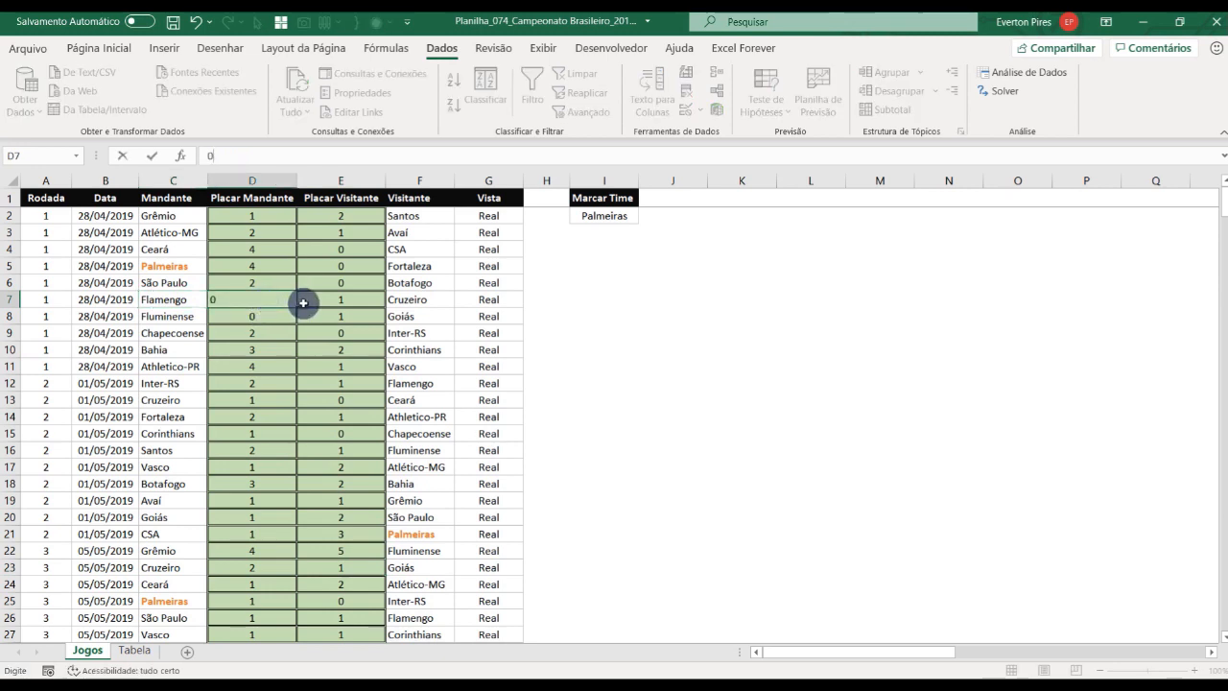
key(Return)
key(Return)
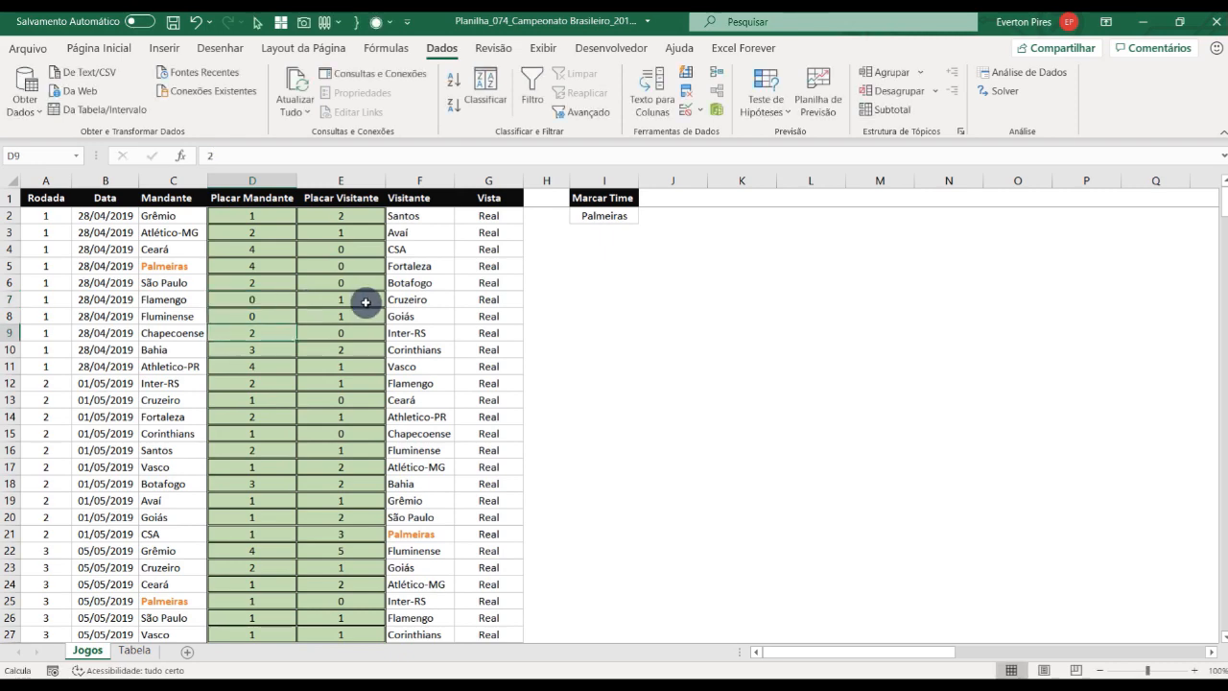
click(136, 649)
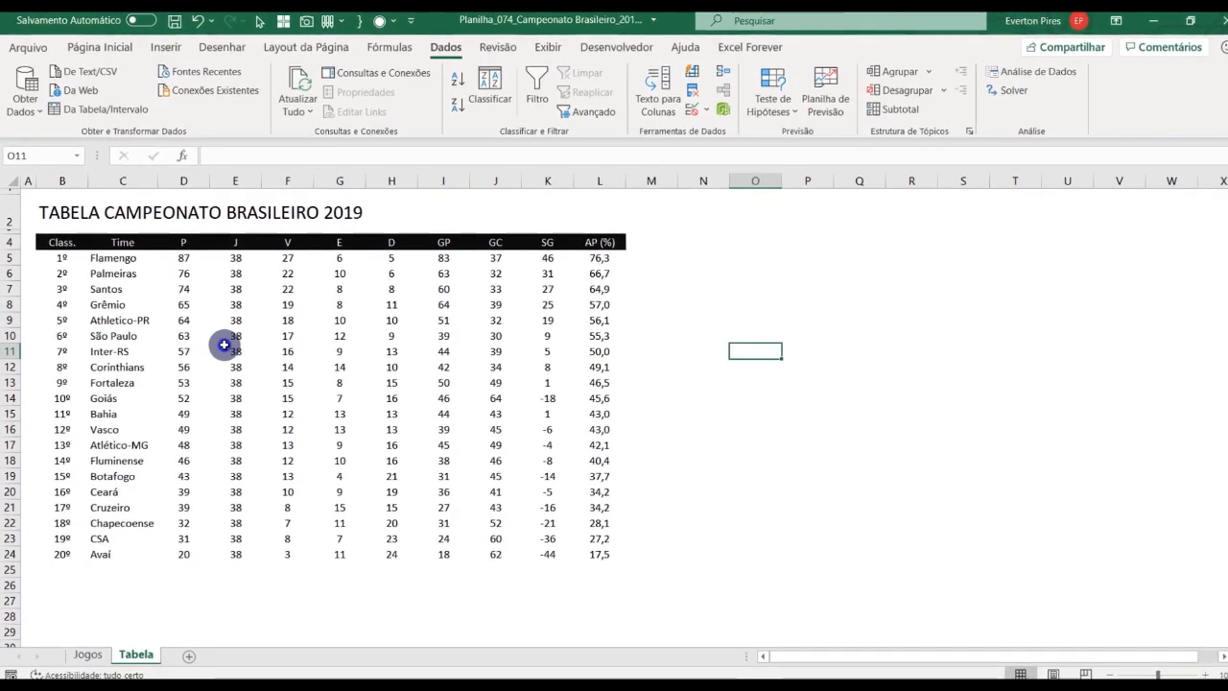
click(467, 528)
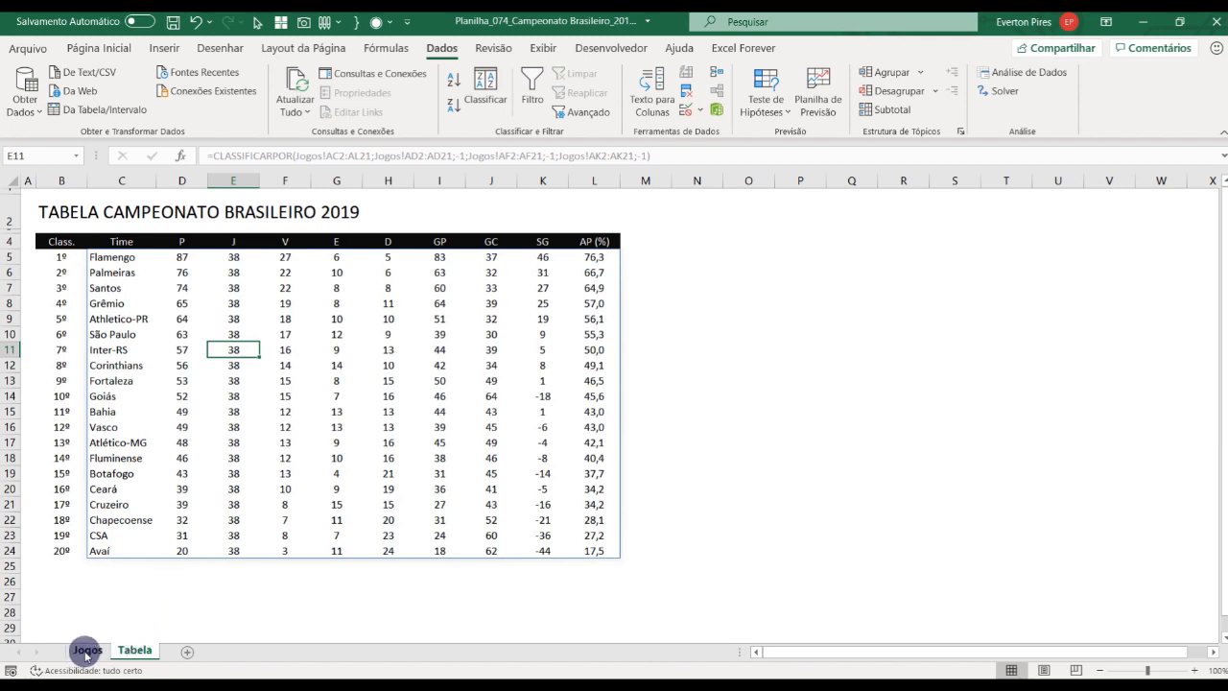
click(703, 442)
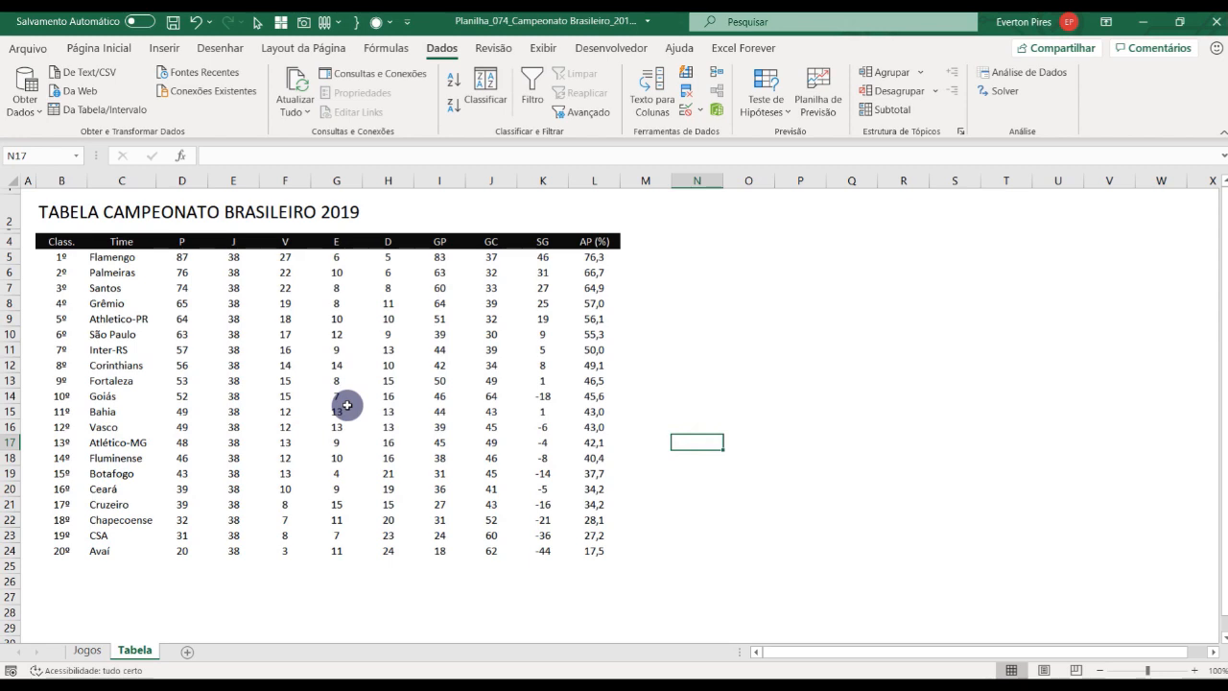